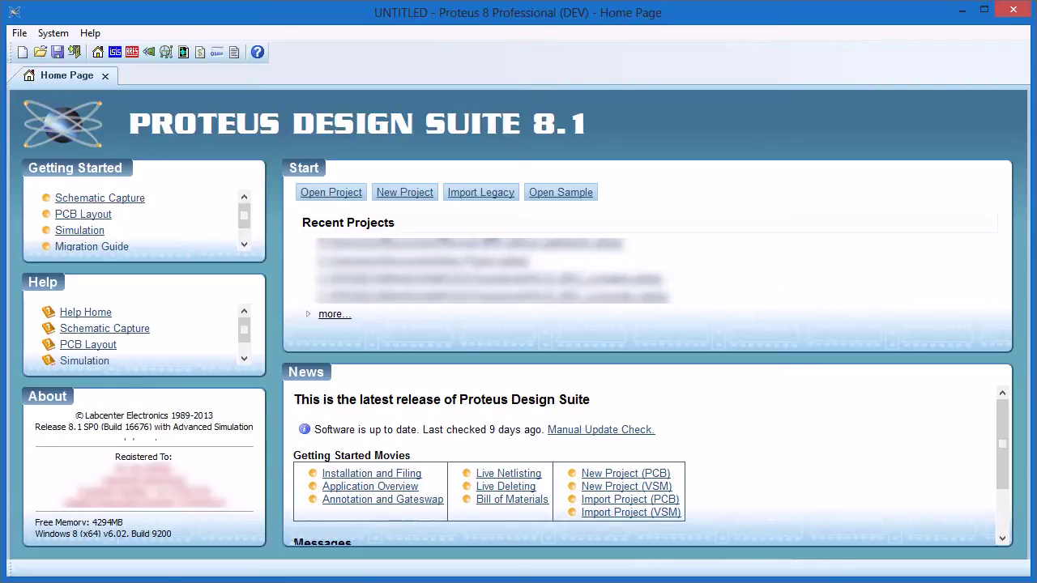
Step: Place a rectangular SMT pad of style 0.25X.055MM, rotated 90°, in a PCB layout
click(132, 52)
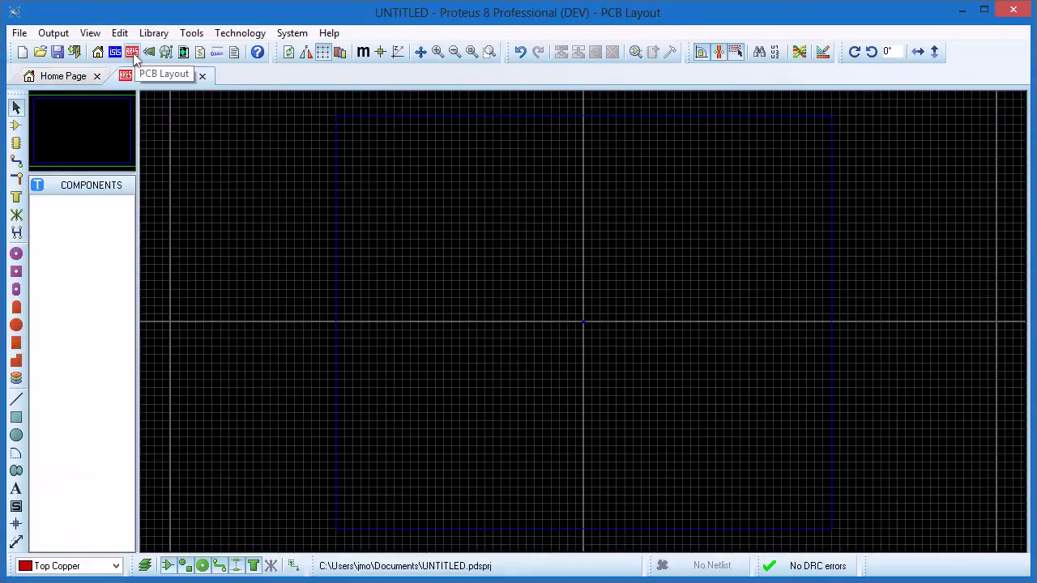
click(15, 342)
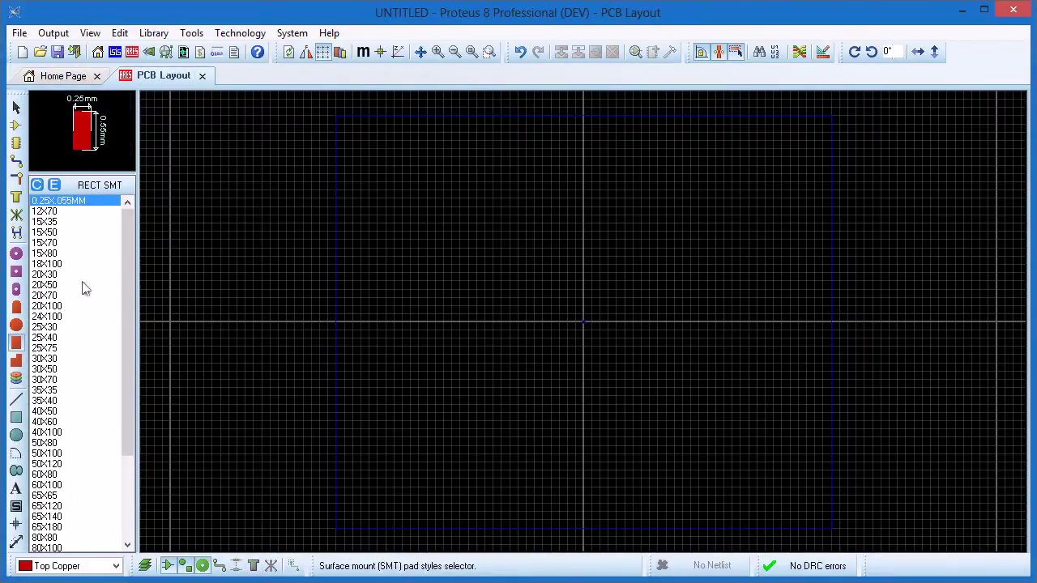
scroll(585, 317, up, 3)
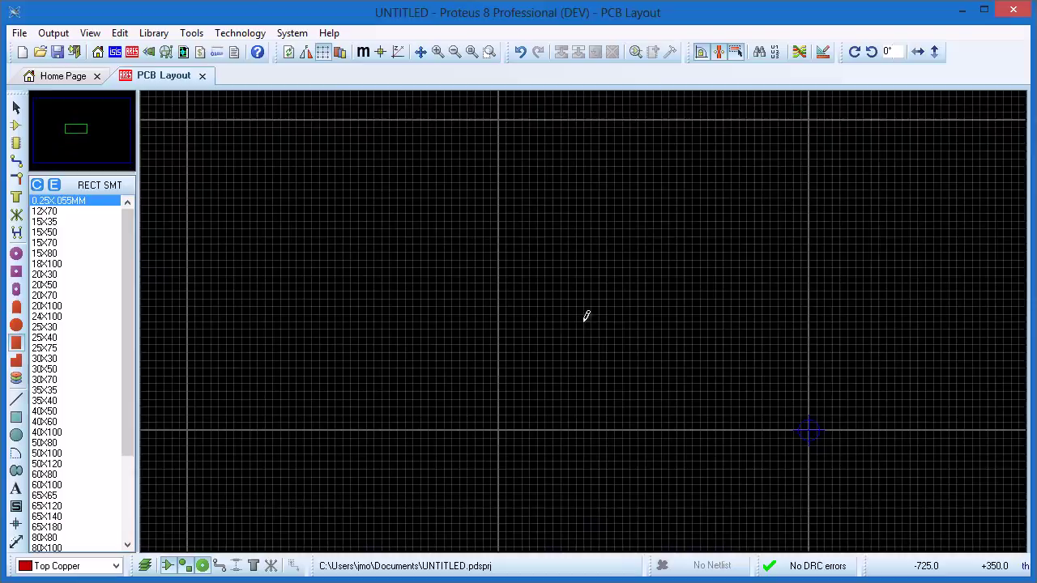
click(586, 316)
key(plus)
click(571, 201)
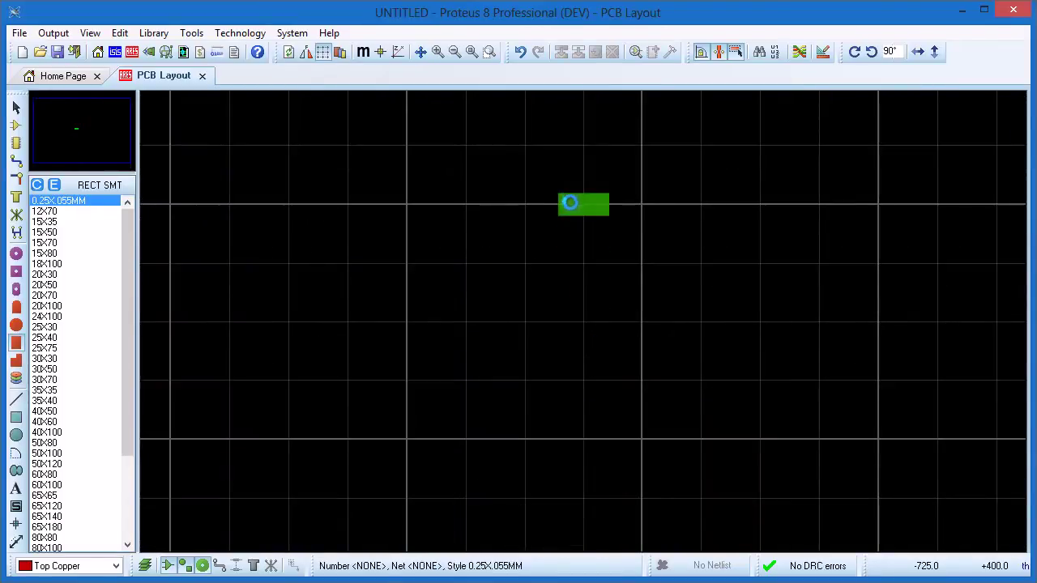
Step: Check the placed pad's properties, including its number field
right_click(582, 200)
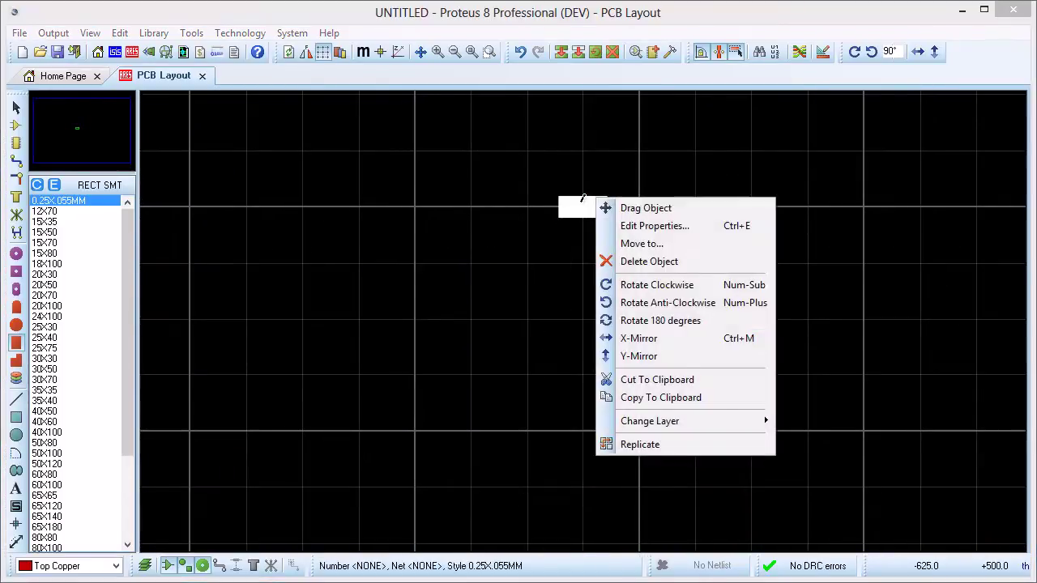
click(647, 225)
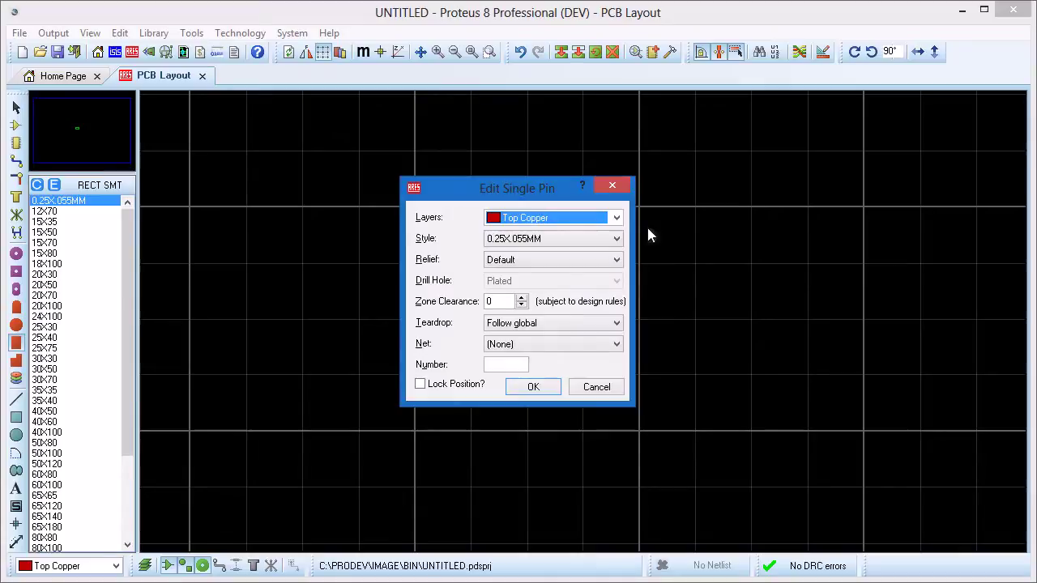
click(493, 366)
click(532, 388)
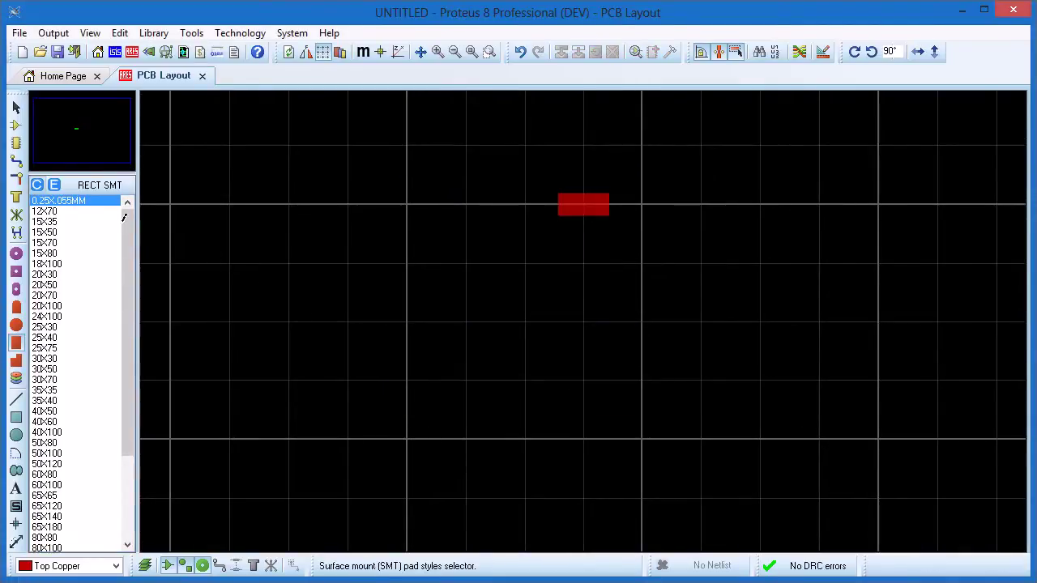
Step: Create a square SMT pad style named 0.25X0.55MMR with width 0.25 mm, height 0.55 mm, guard gap 0 and radius 0.1 mm
click(38, 185)
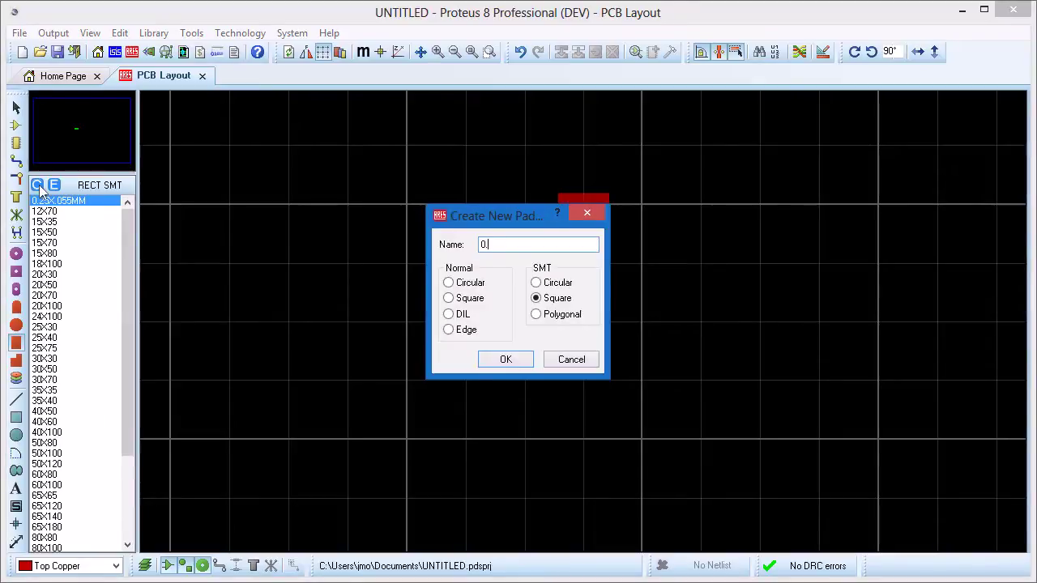
text(0.25X0.55MMR)
key(Return)
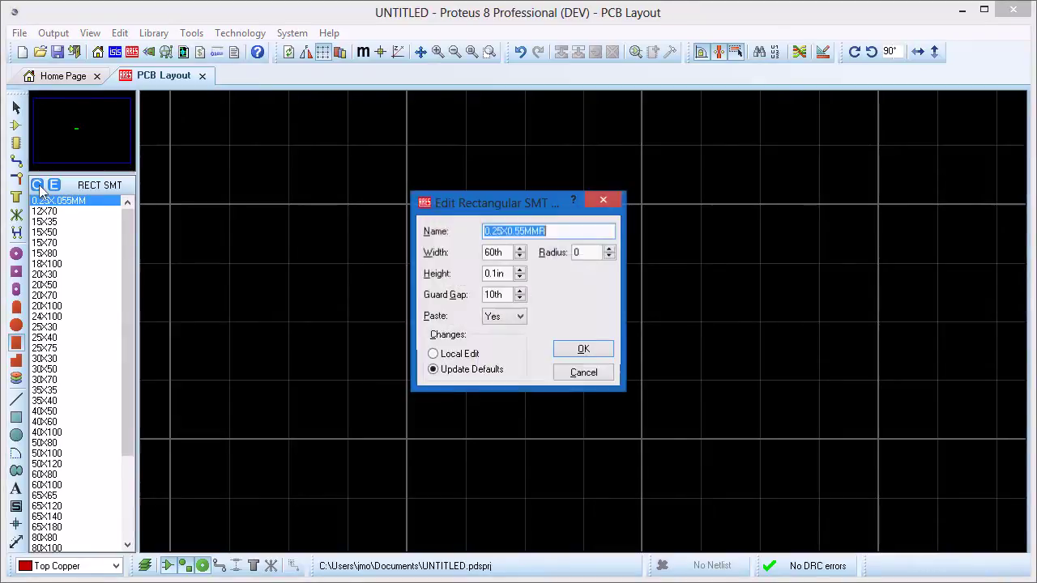
text(0.25mm)
key(Tab)
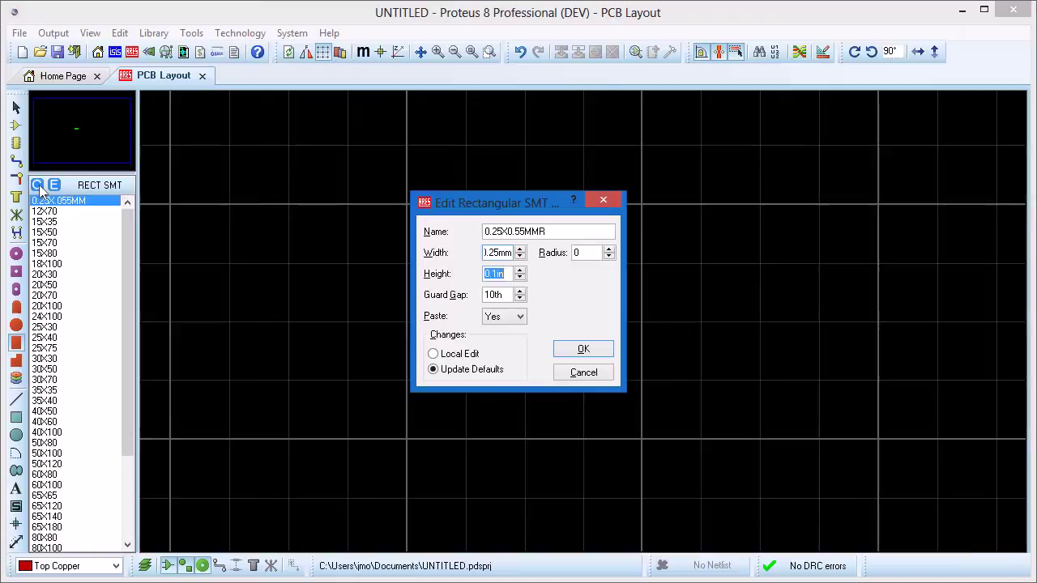
text(0.5)
text(0)
key(Tab)
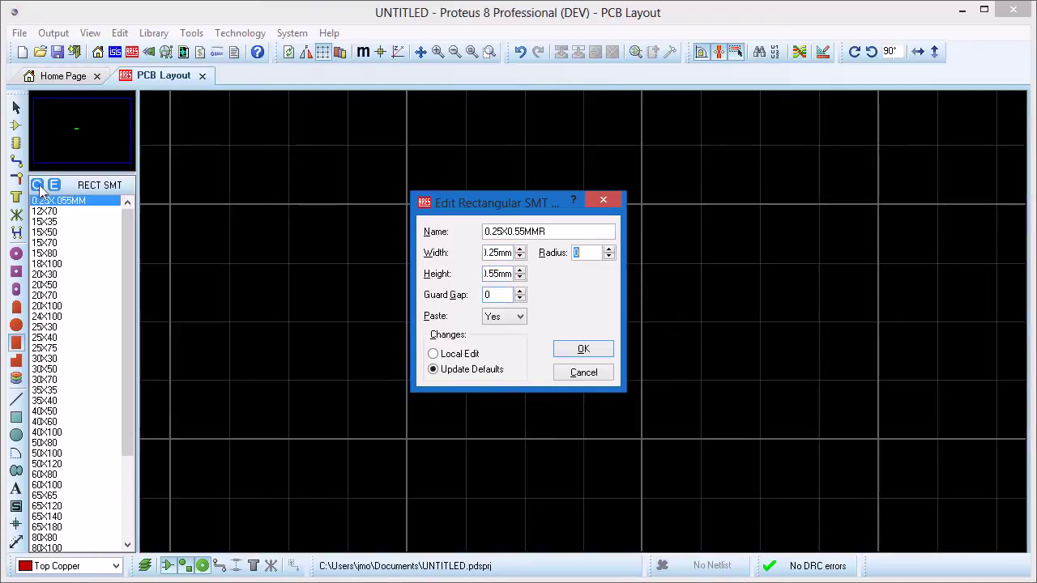
text(0.1mm)
key(Return)
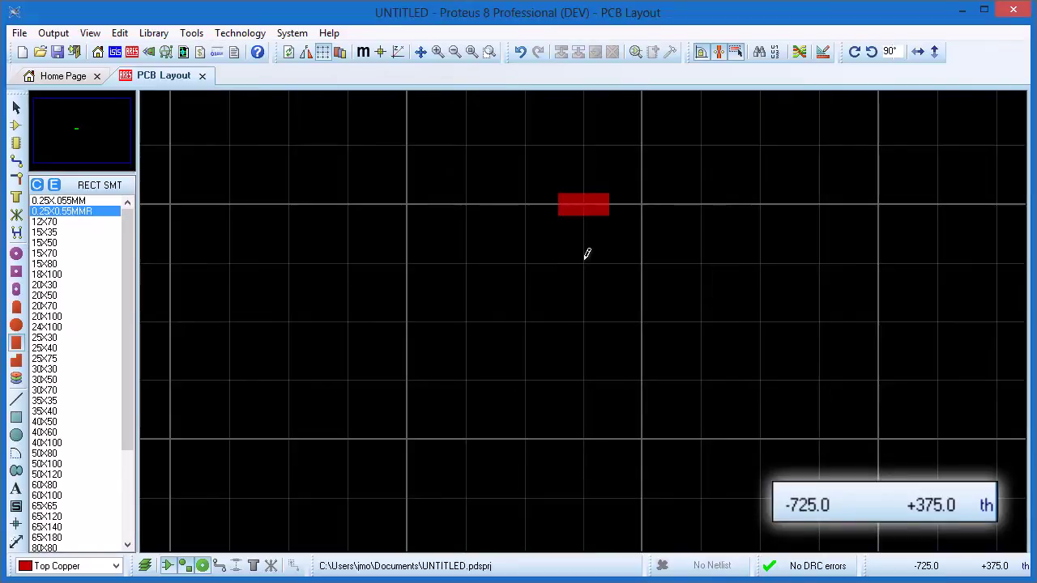
Step: Switch to metric units with 0.5 mm snap and set the false origin at the centre of the placed pad
key(m)
key(F2)
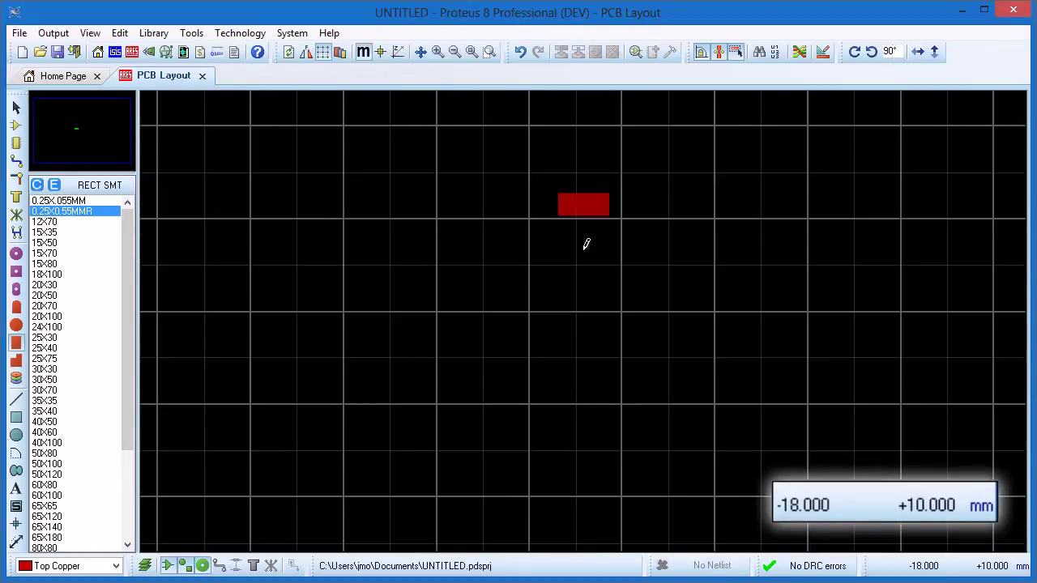
key(o)
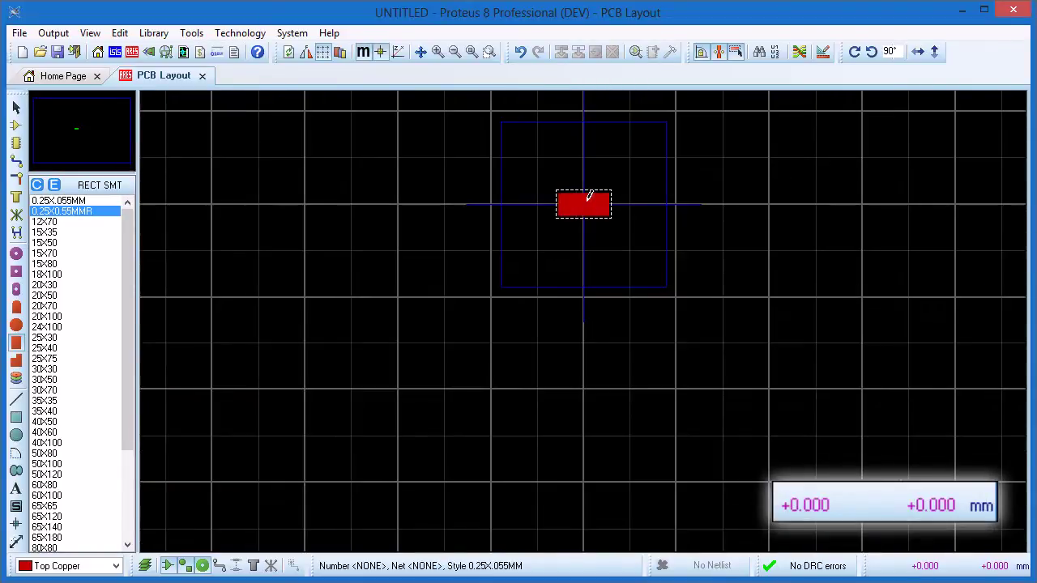
Step: Place a 0.25X0.55MMR pad 0.5 mm below the first pad and disable design rule checking
click(585, 244)
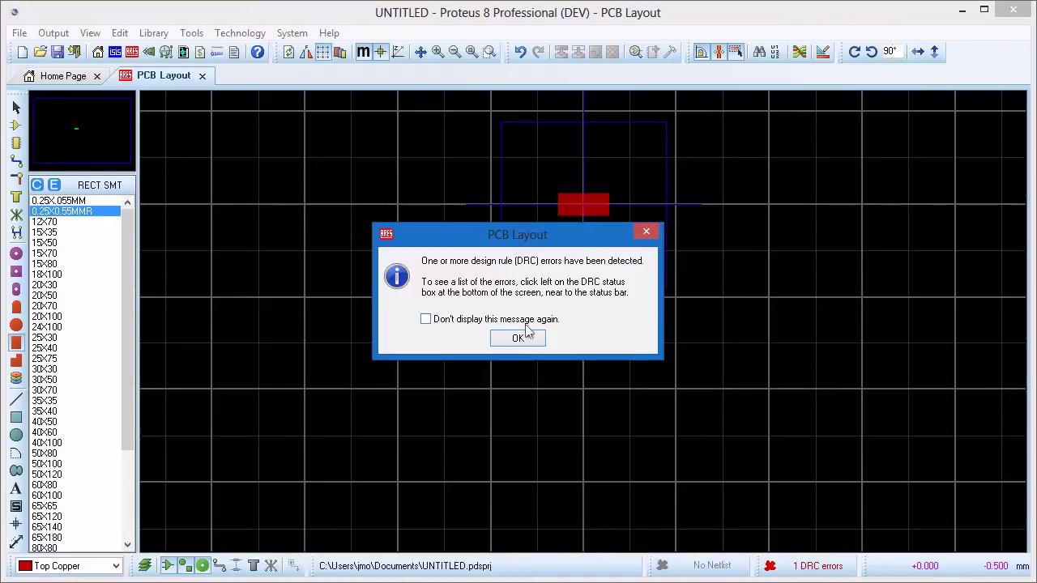
click(518, 338)
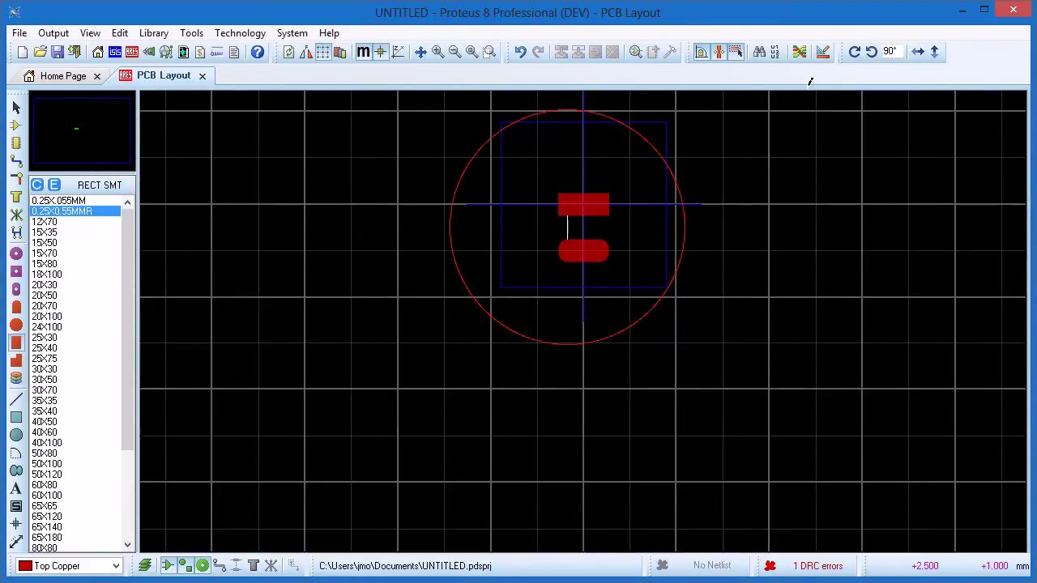
click(822, 52)
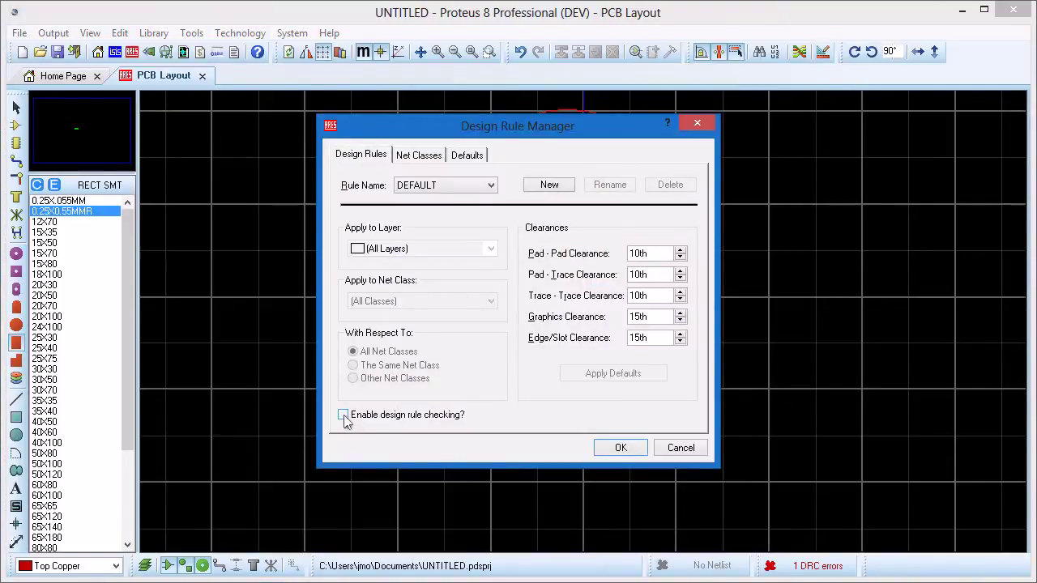
click(616, 446)
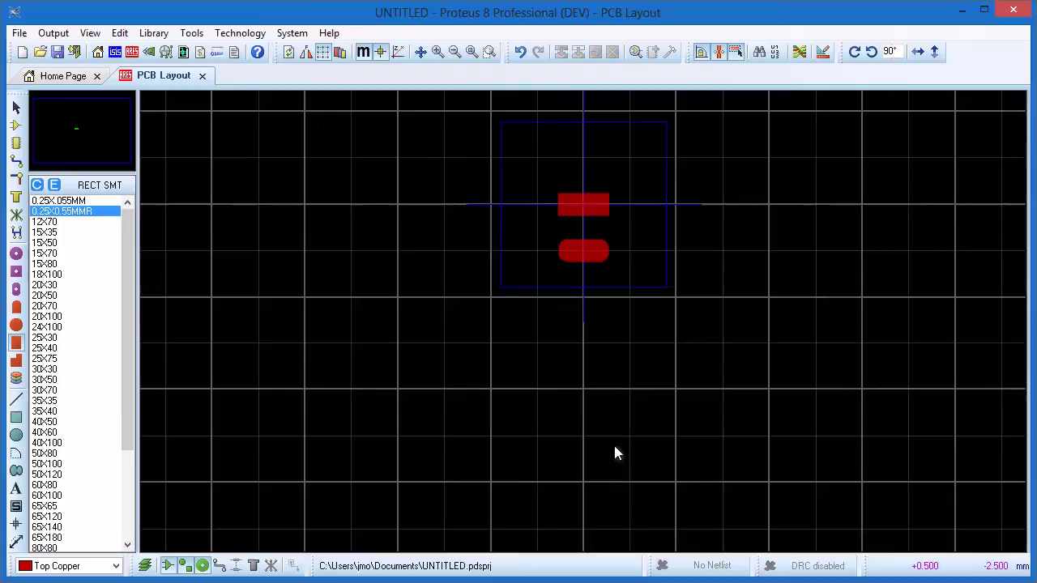
Step: Replicate the rounded pad downwards with X-step 0, Y-step -0.5 mm and 14 copies
right_click(588, 251)
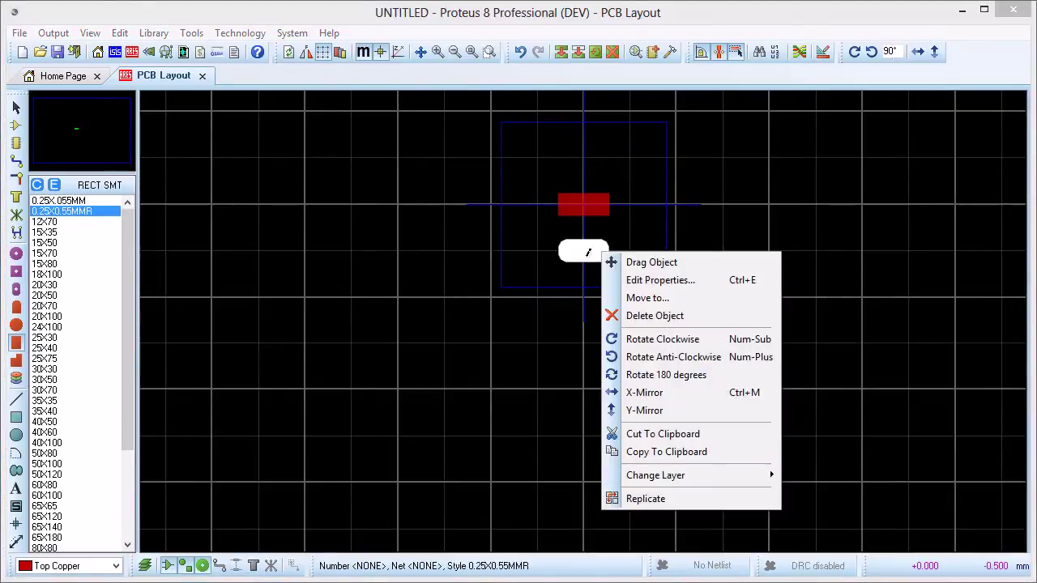
click(639, 498)
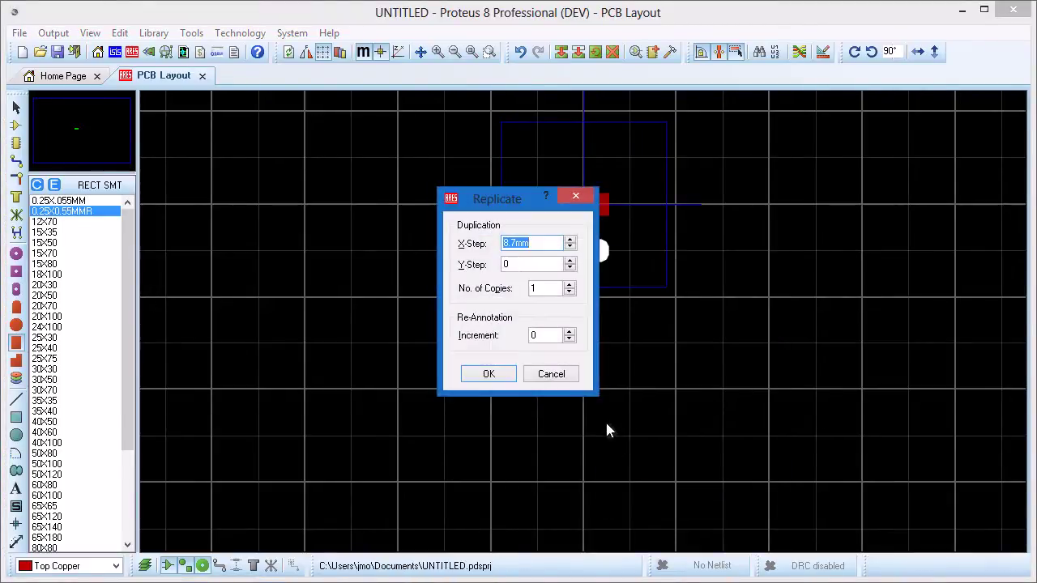
text(0)
key(Tab)
text(-0.5mm)
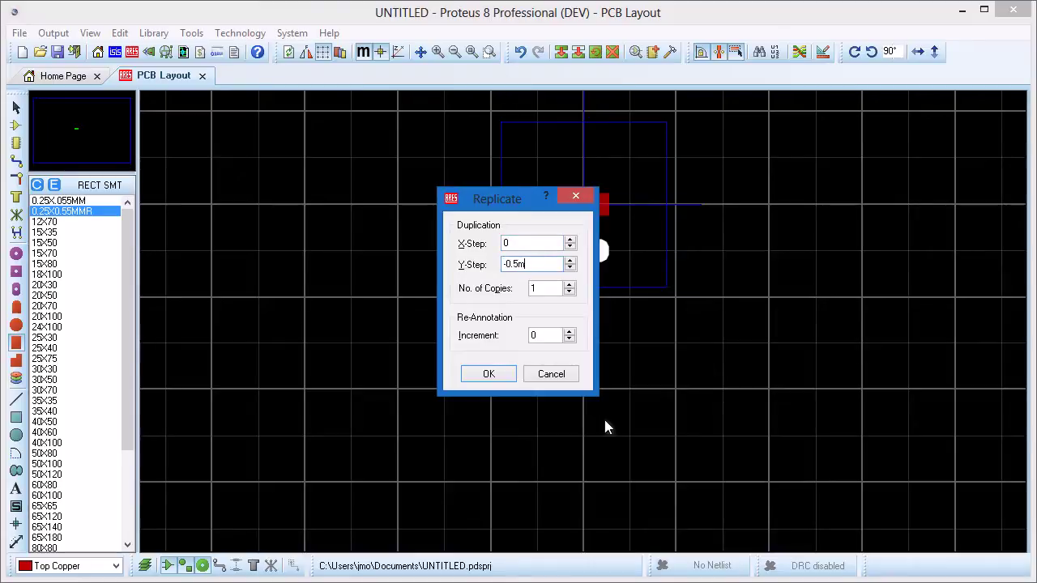
key(Tab)
text(14)
key(Return)
Step: Replicate the column of rounded pads once with X-step 8.7 mm and Y-step 0
scroll(603, 416, down, 1)
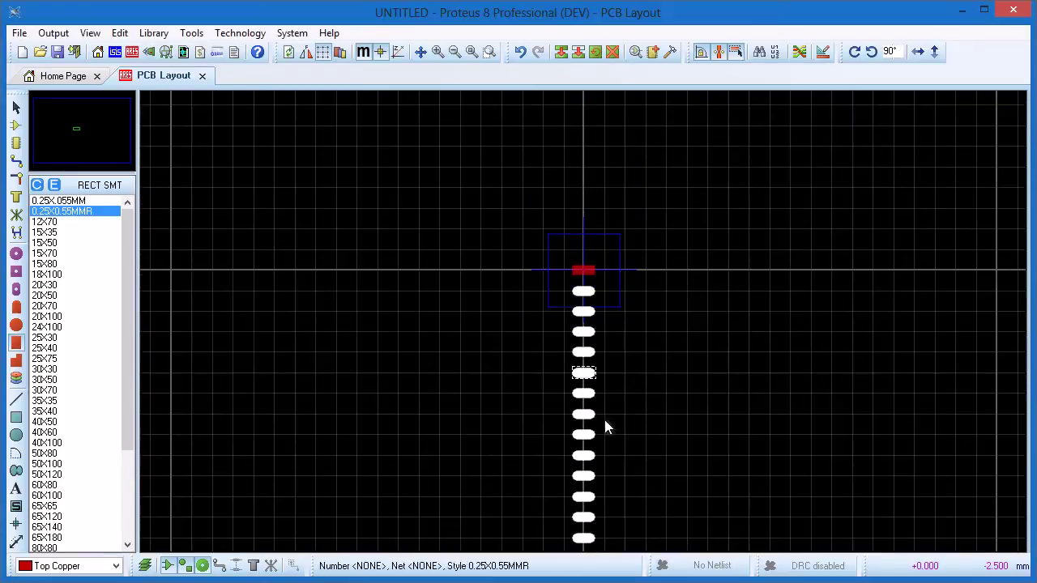
middle_click(612, 398)
click(599, 278)
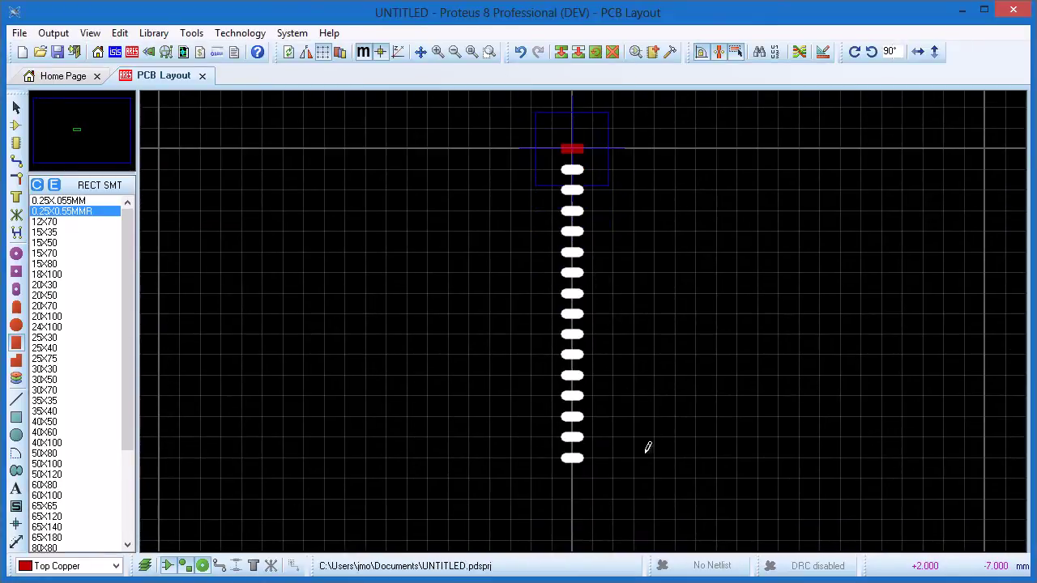
drag(593, 477, 554, 308)
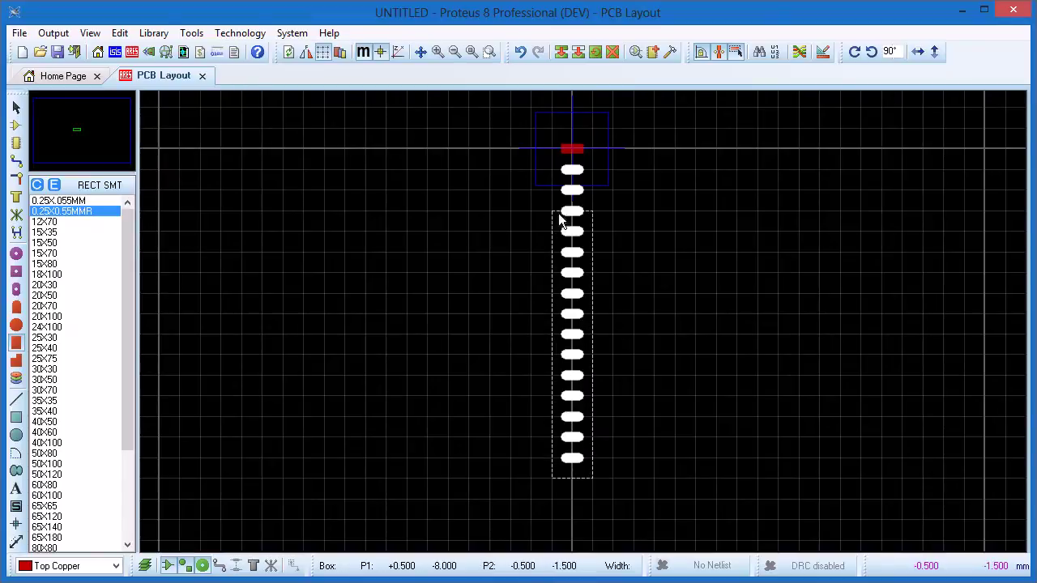
drag(558, 152, 557, 153)
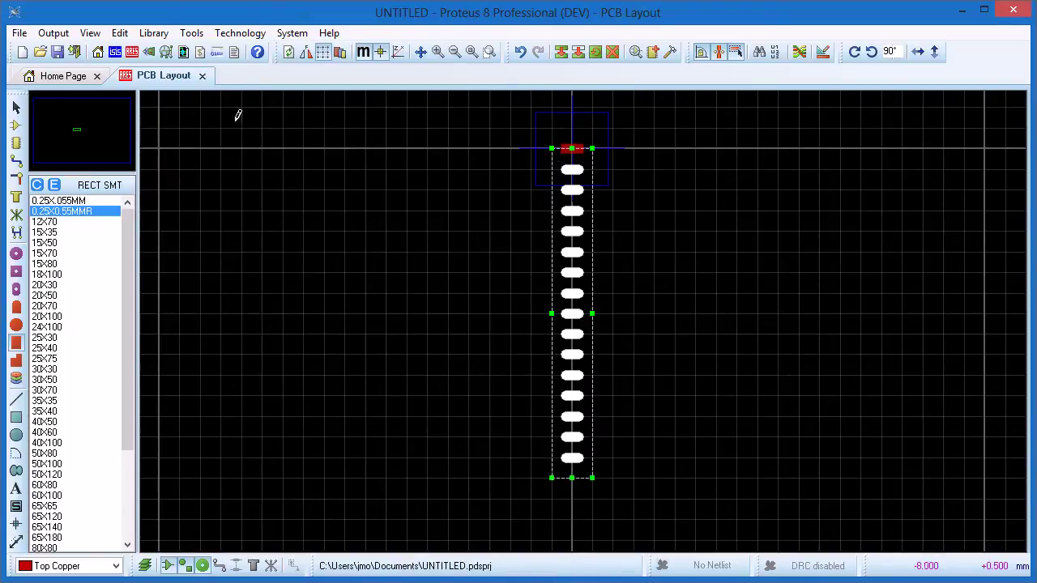
click(115, 33)
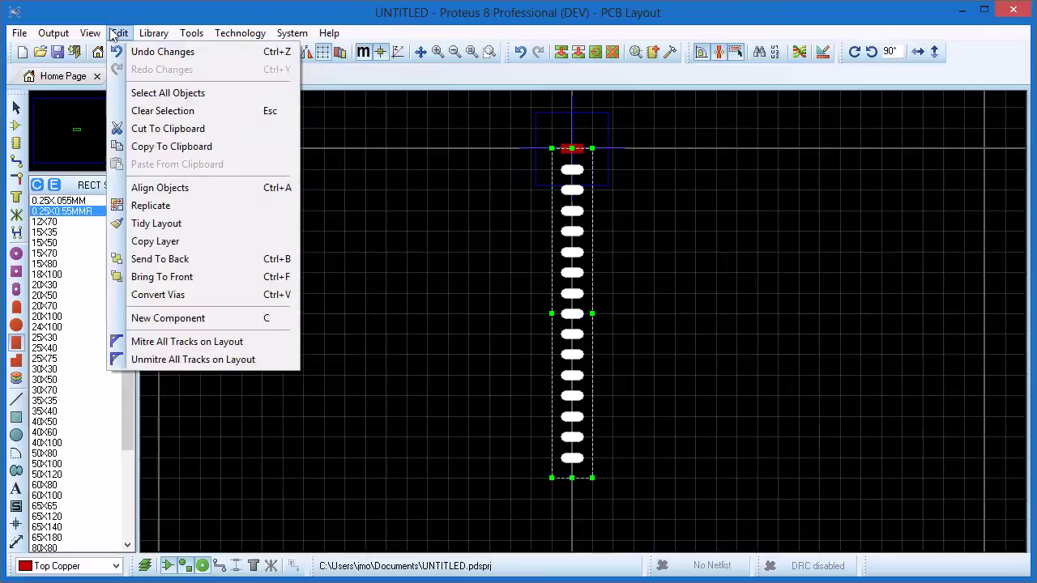
click(162, 206)
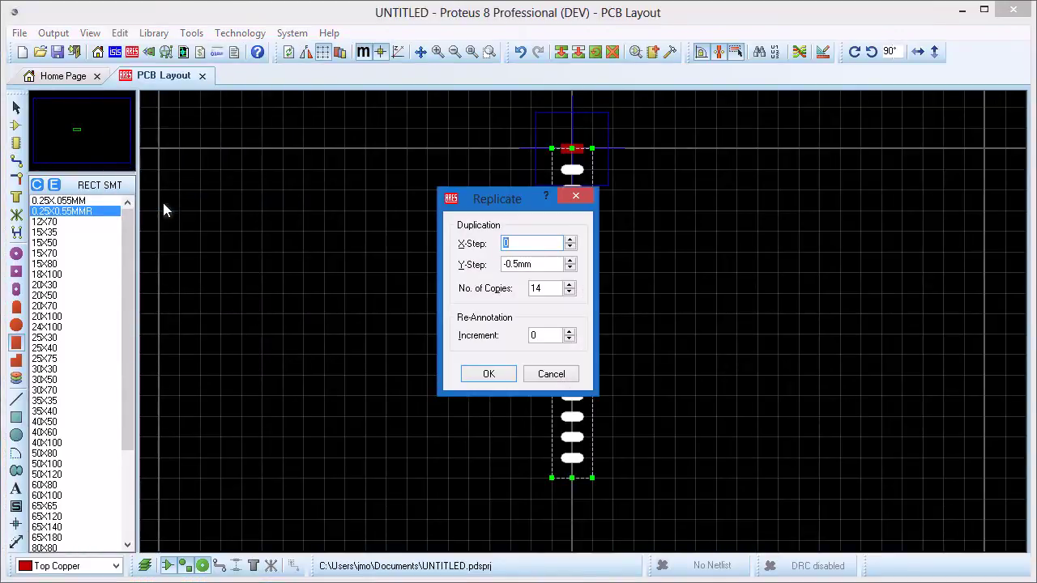
text(8.7mm)
key(Tab)
text(0)
key(Tab)
text(1)
key(Return)
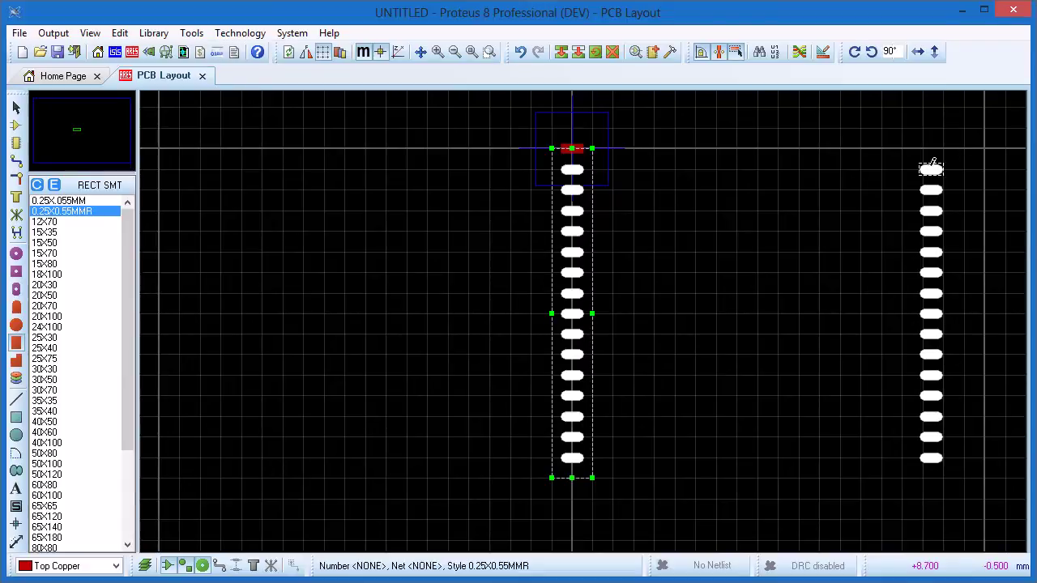
Step: Set the false origin on the top pad of the right-hand column and place another 0.25X0.55MMR pad 0.5 mm above it
key(o)
scroll(931, 167, up, 4)
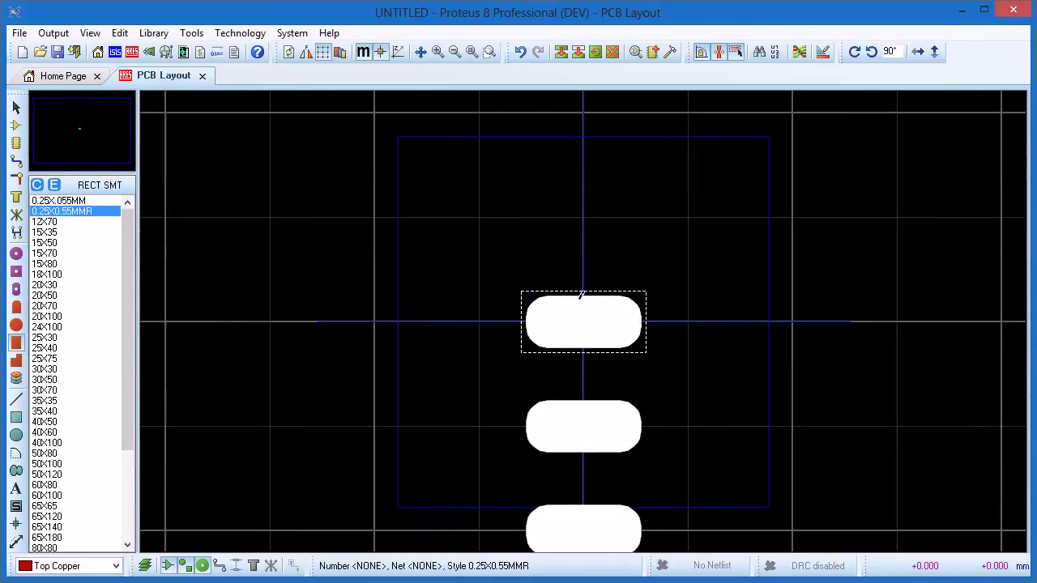
click(584, 217)
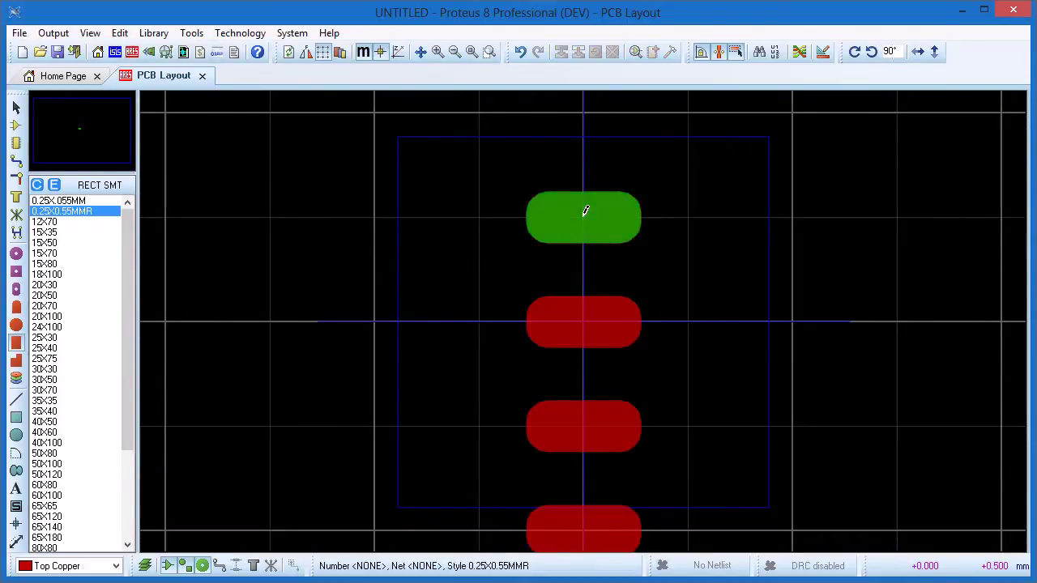
Step: Set the false origin on the lowest pad of the left-hand pad column
scroll(584, 218, down, 3)
scroll(583, 292, down, 2)
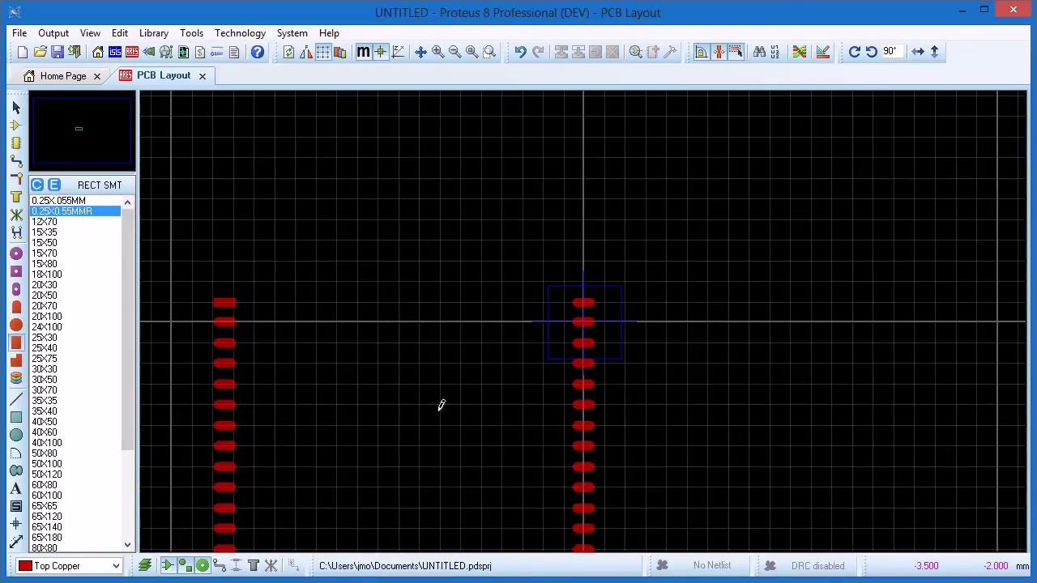
mouse_move(399, 440)
mouse_down()
mouse_move(454, 354)
mouse_move(493, 252)
mouse_up()
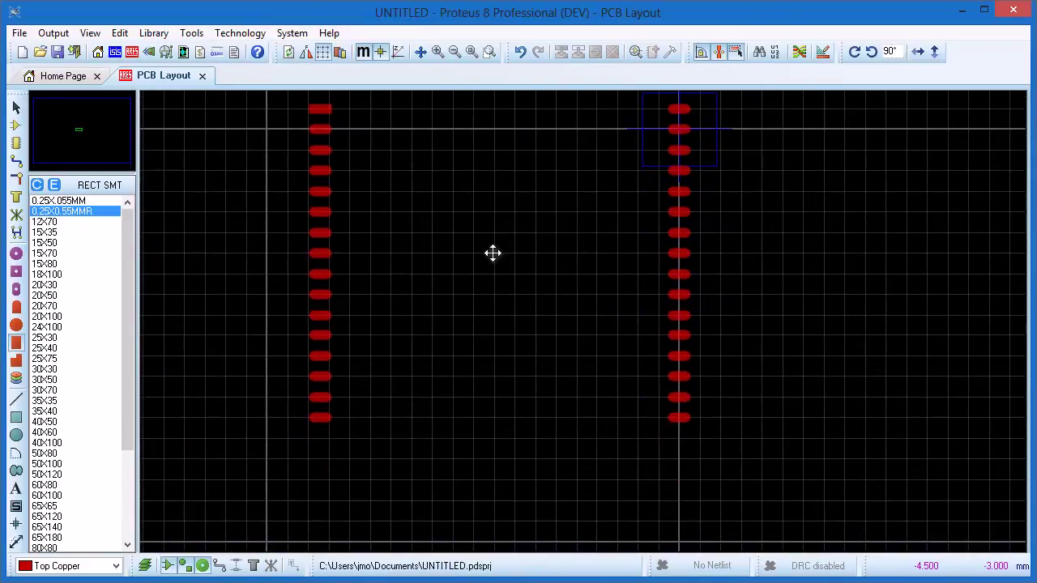
scroll(322, 415, up, 3)
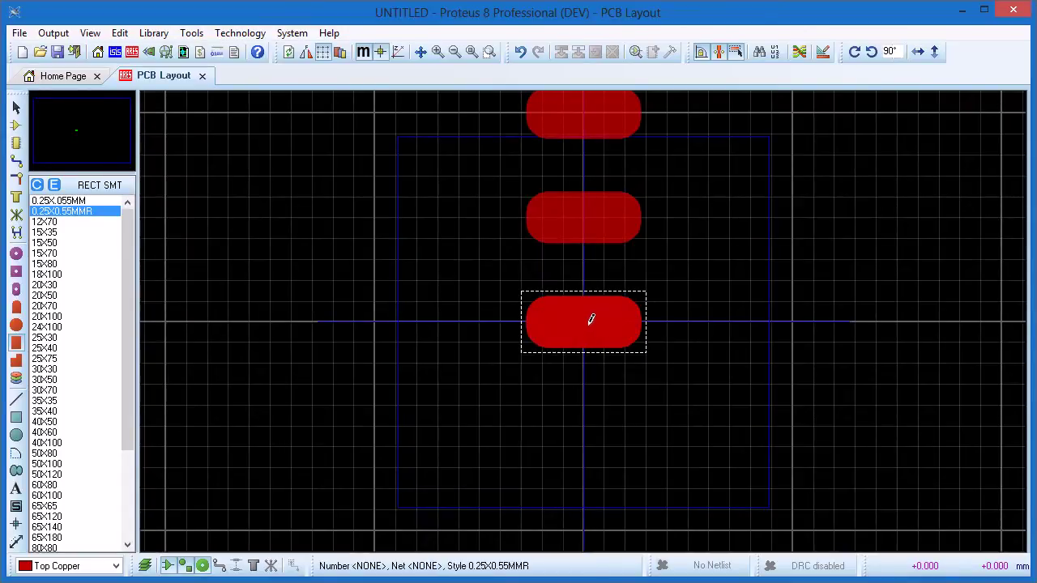
Step: Place an upright 0.25X0.55MMR pad, rotated to 0°, at X 0.6 mm and Y -0.6 mm from the current origin
click(90, 33)
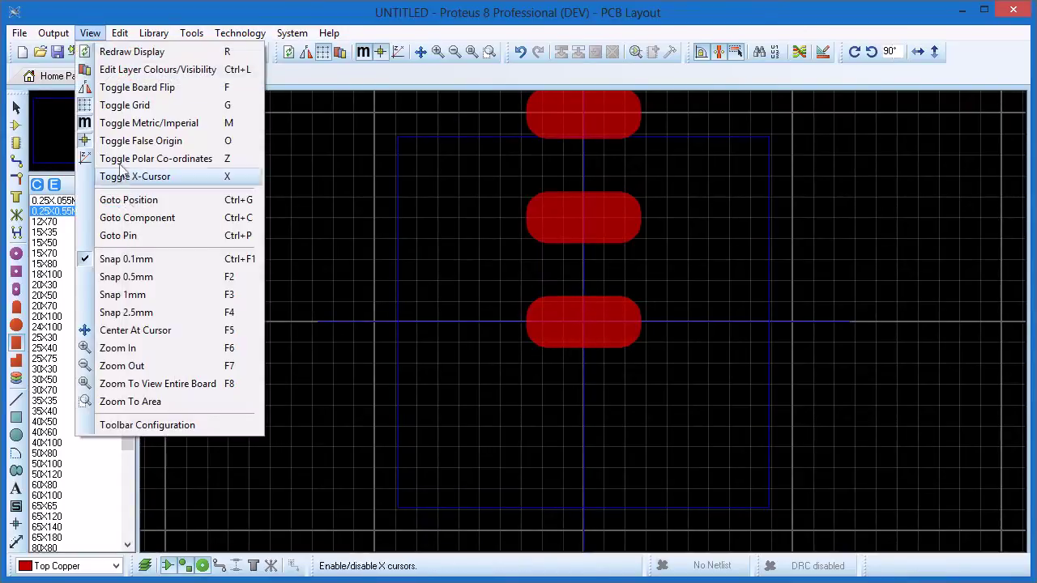
click(130, 203)
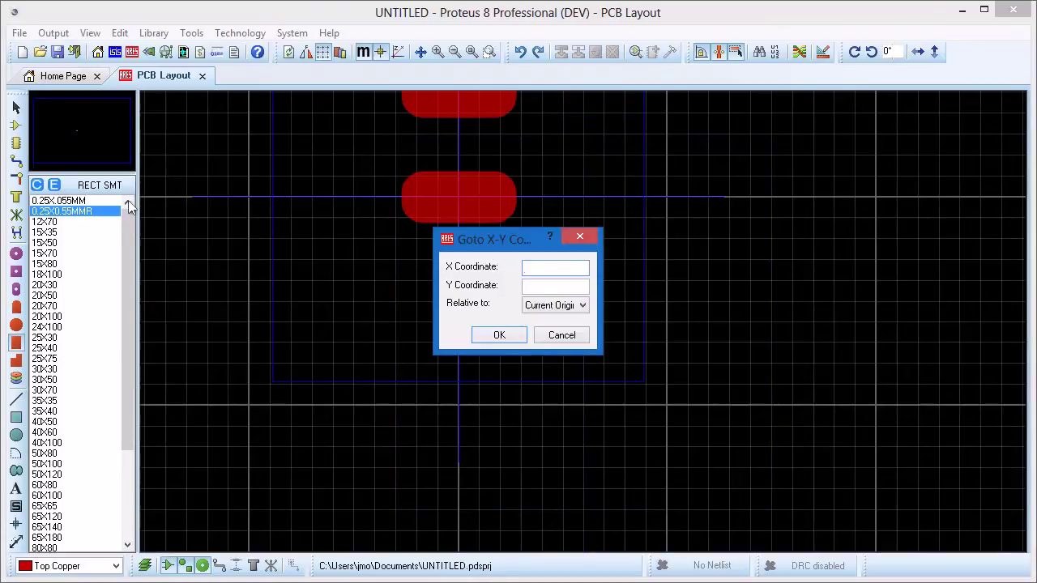
text(0.6mm)
key(Tab)
text(-0.6mm)
key(Return)
click(583, 321)
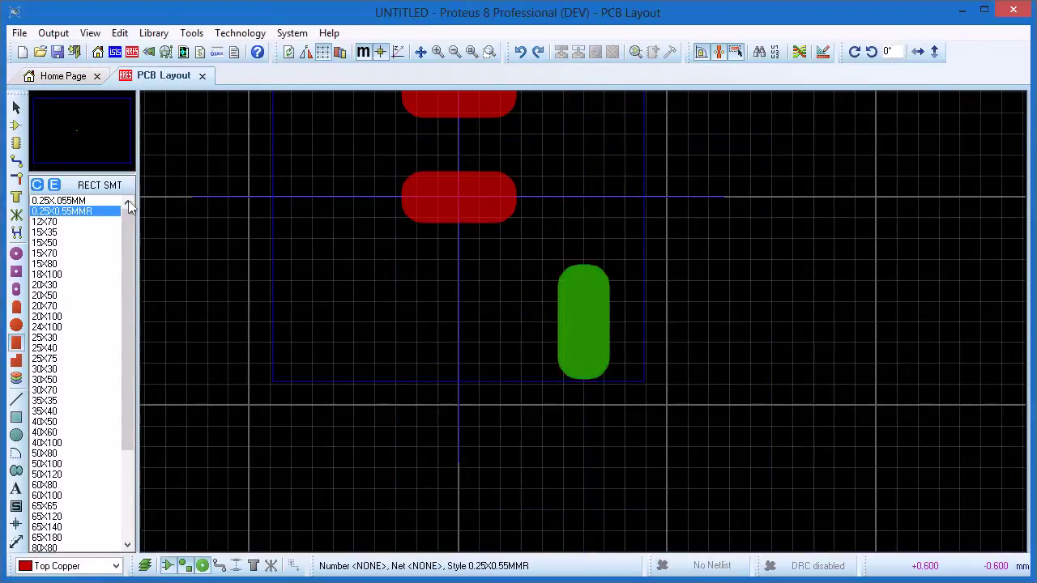
click(583, 321)
Step: Replicate the new upright pad to the right with X-step 0.5 mm, Y-step 0 and 15 copies
right_click(597, 317)
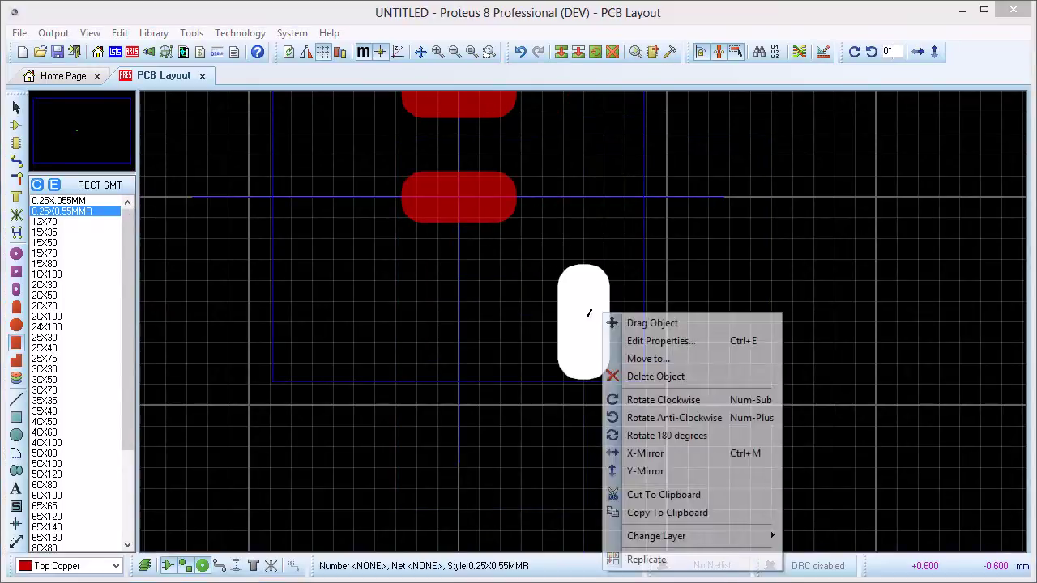
click(647, 560)
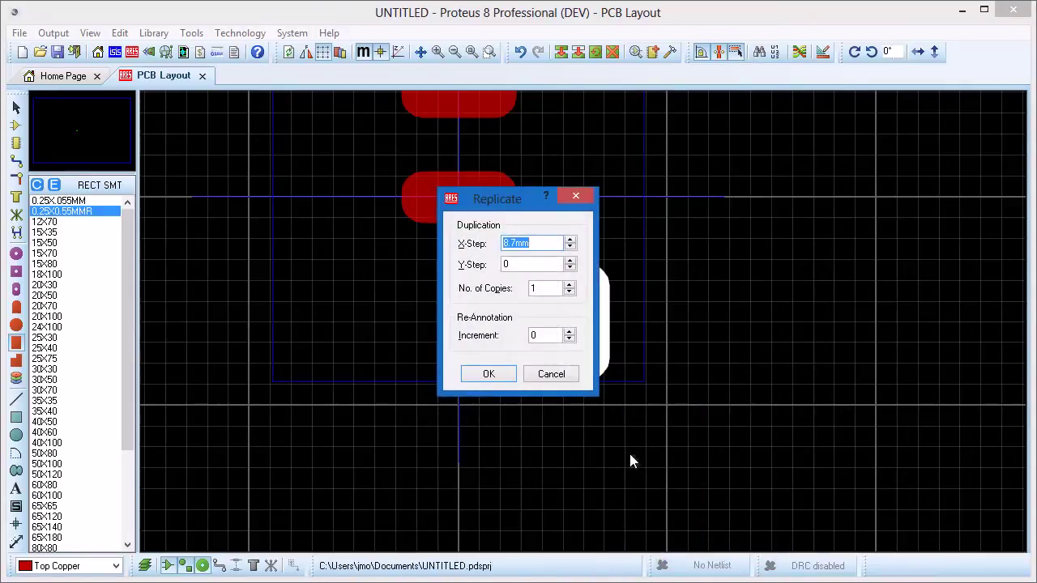
text(0.516)
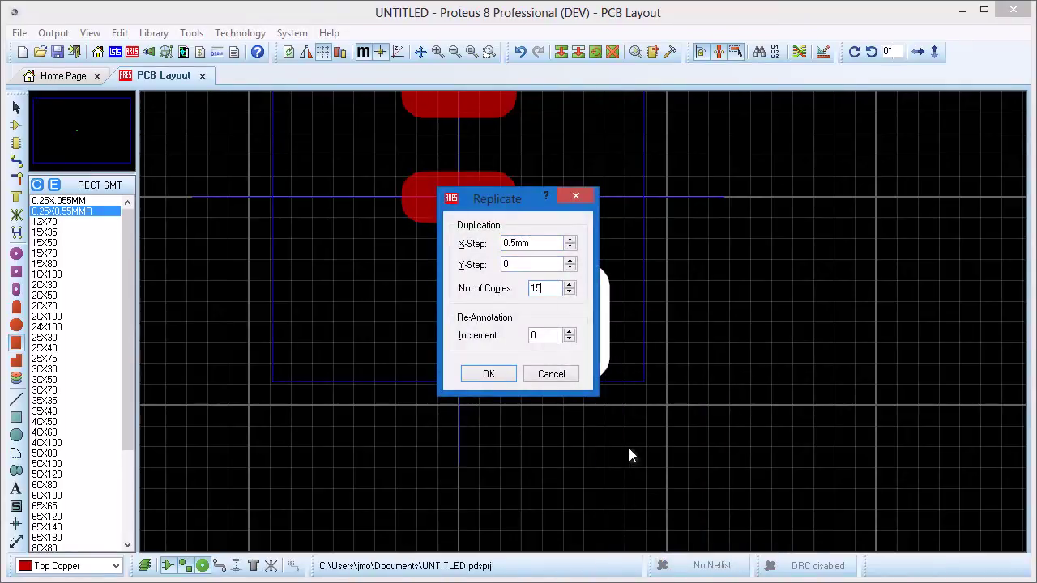
key(Return)
Step: Replicate the bottom row of pads once, straight up above the side columns, with X-step 0
scroll(629, 453, down, 2)
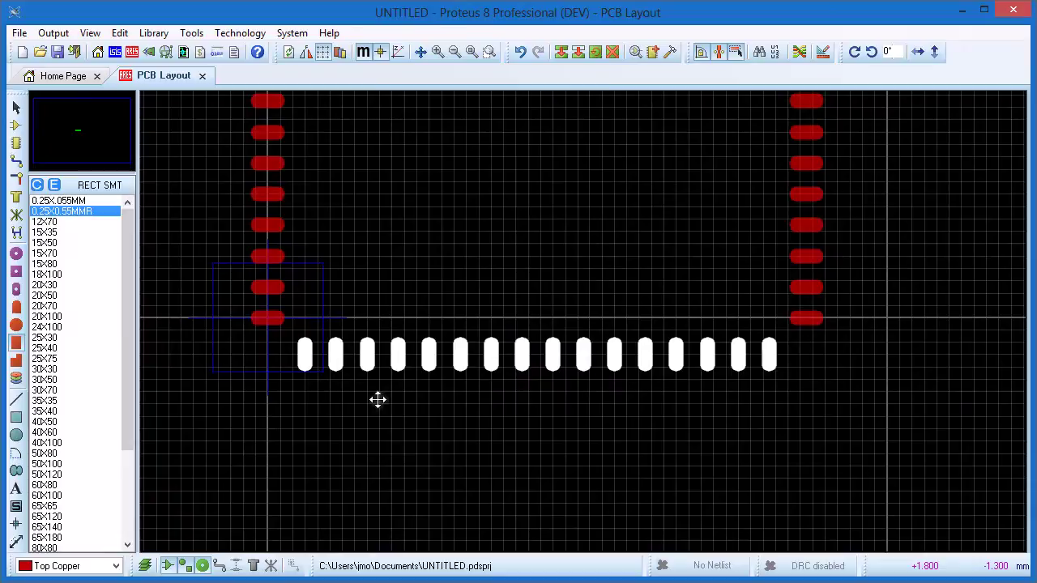
click(377, 400)
drag(285, 335, 794, 392)
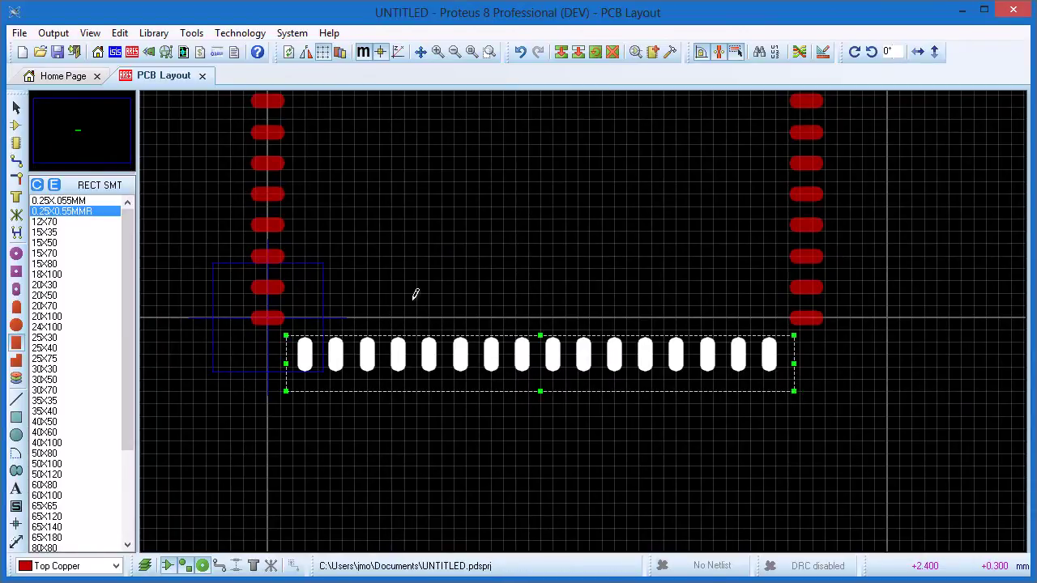
click(120, 33)
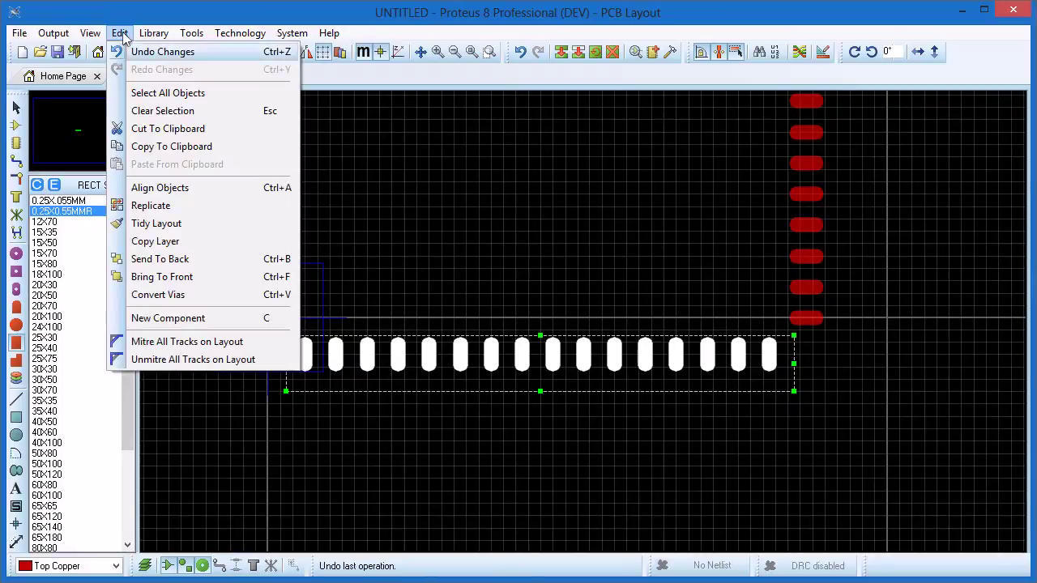
click(173, 205)
text(0)
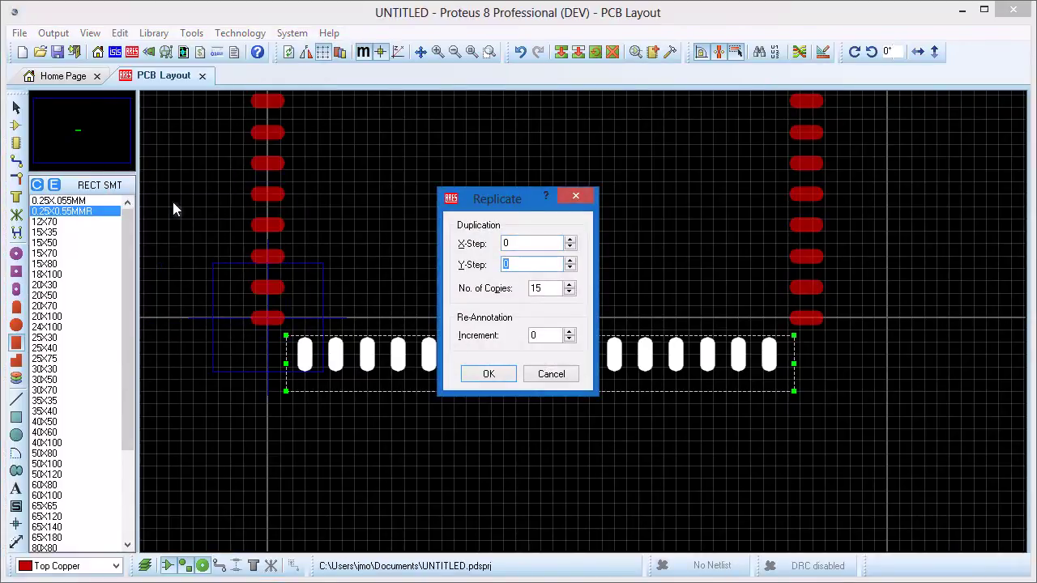
text(1)
key(Return)
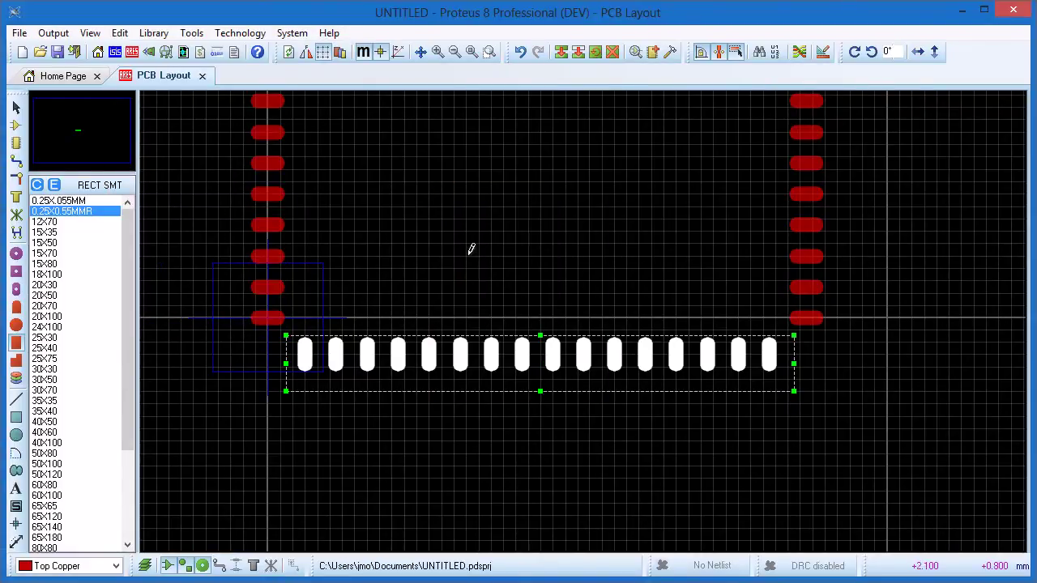
scroll(527, 261, down, 1)
middle_click(531, 269)
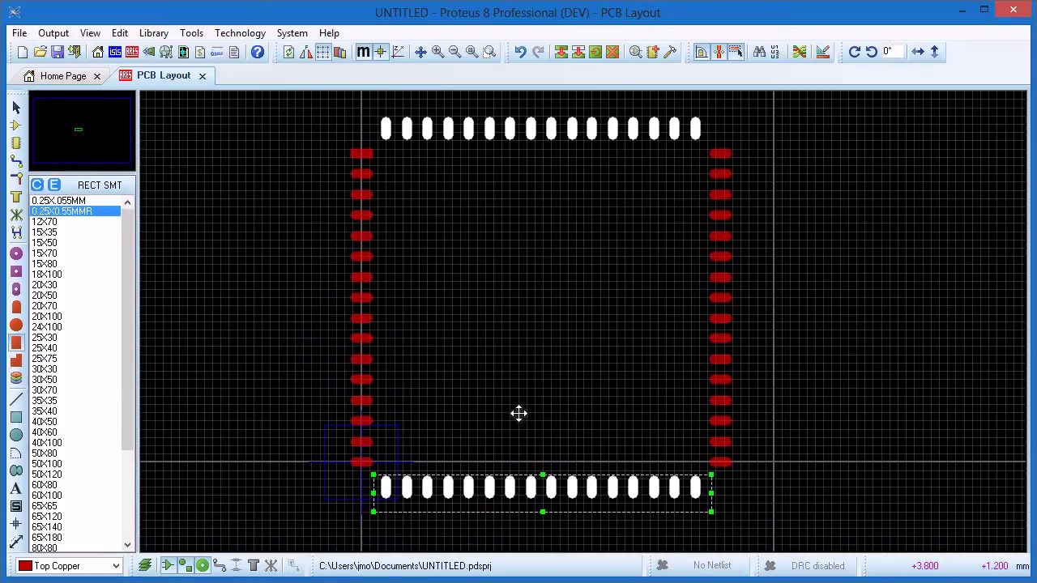
click(518, 412)
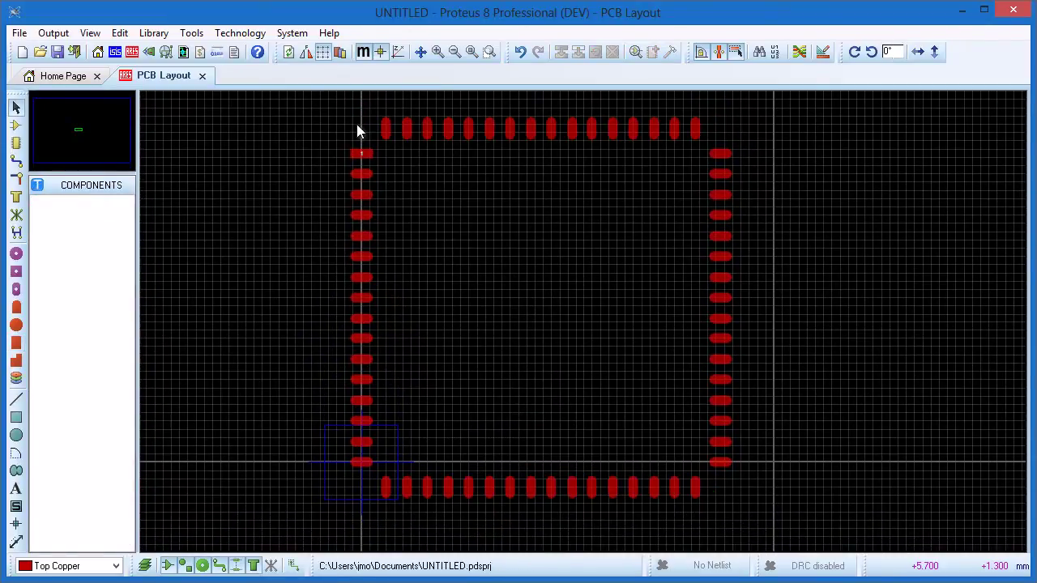
Step: Number the pads 1 to 64 anticlockwise from the square pad with the Automatic Name Generator, using a blank string and count 1
click(191, 34)
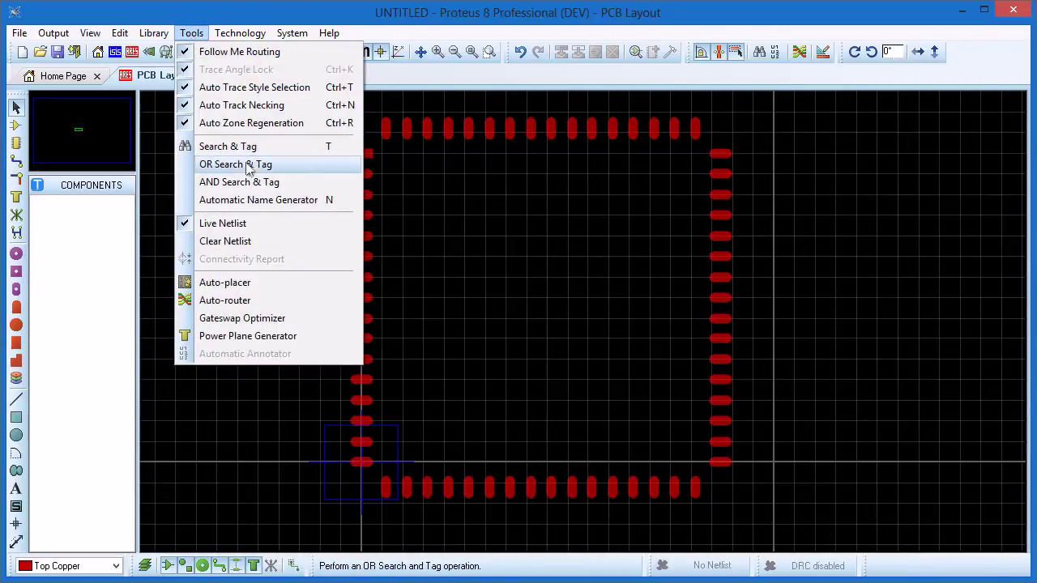
click(249, 206)
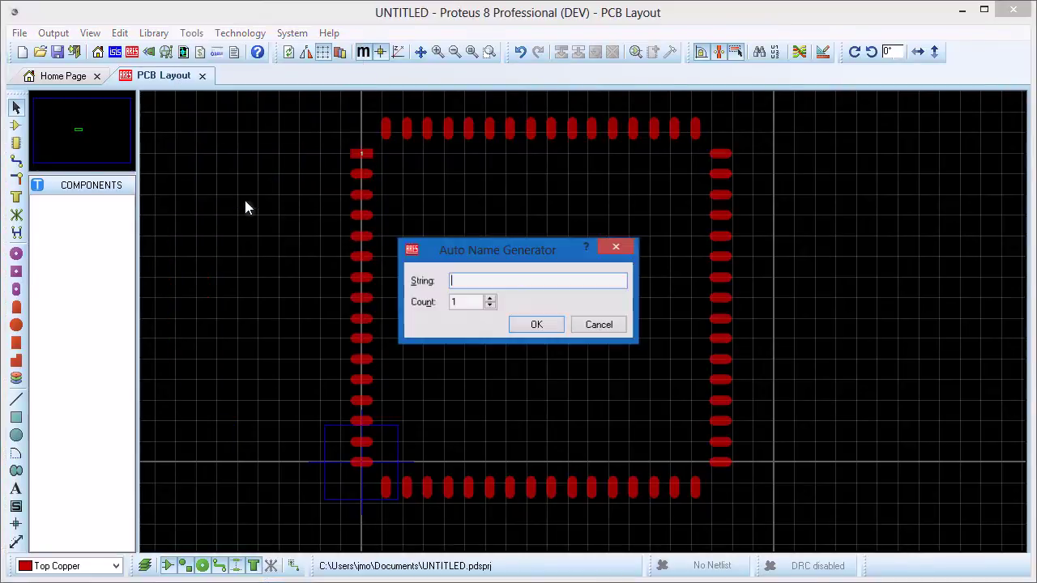
click(524, 324)
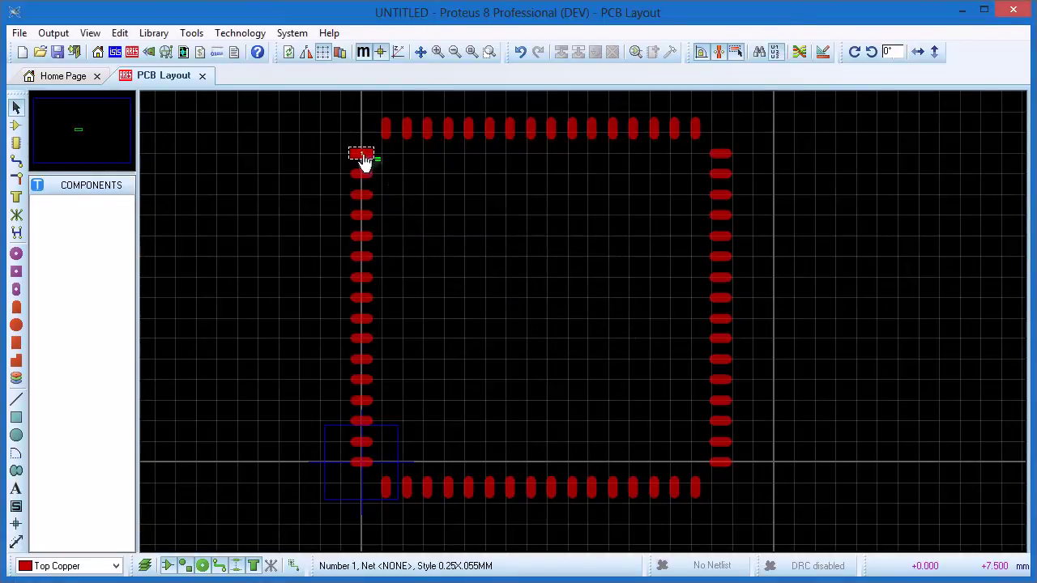
mouse_move(363, 160)
mouse_down()
mouse_move(363, 366)
mouse_move(397, 492)
mouse_move(715, 486)
mouse_move(720, 400)
mouse_up()
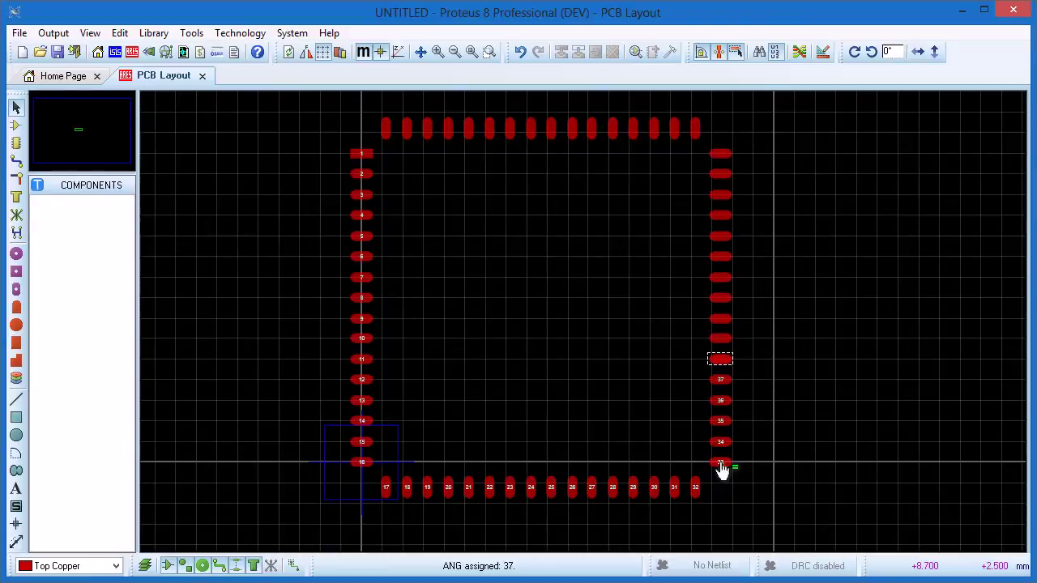
drag(720, 359, 720, 318)
drag(720, 276, 720, 173)
drag(653, 128, 612, 128)
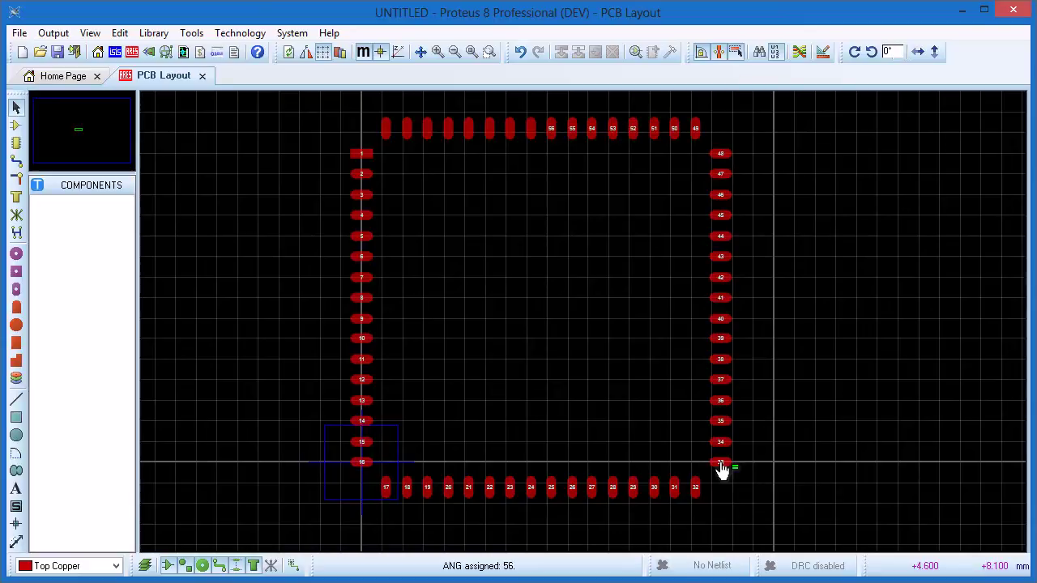
drag(448, 128, 407, 127)
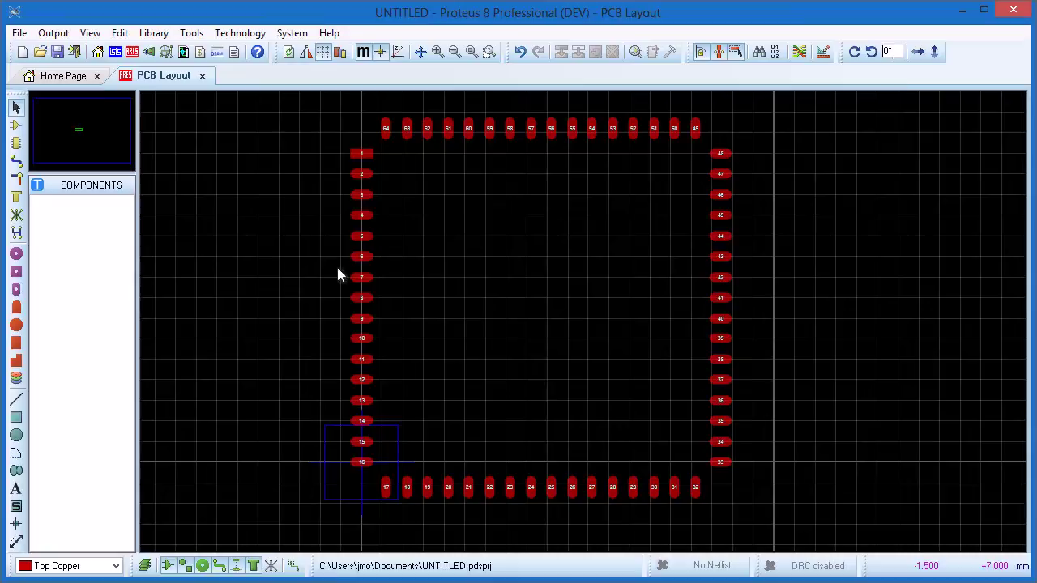
Step: Draw an L-shaped Top Silk corner marker with legs about 0.3 mm long between pads 1 and 64, using 0.1 mm snap
click(16, 400)
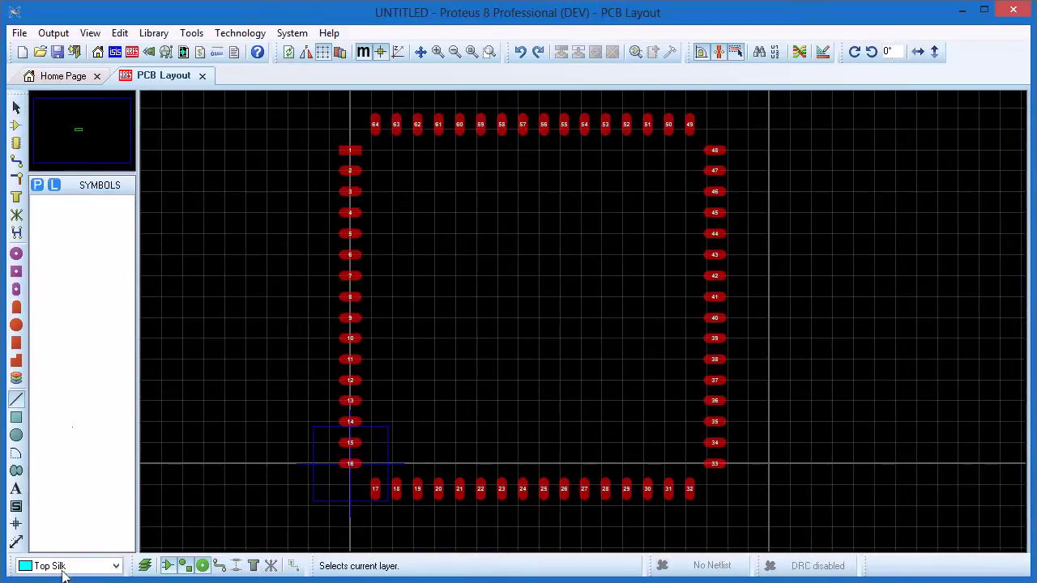
scroll(354, 137, up, 3)
middle_click(609, 206)
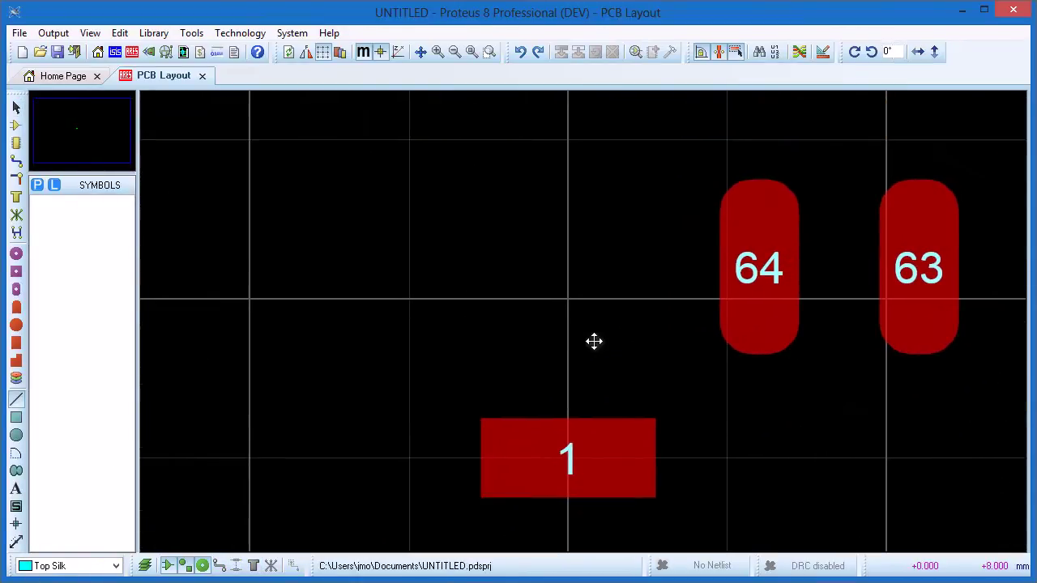
click(593, 342)
key(ctrl+F1)
click(537, 359)
click(538, 266)
click(630, 267)
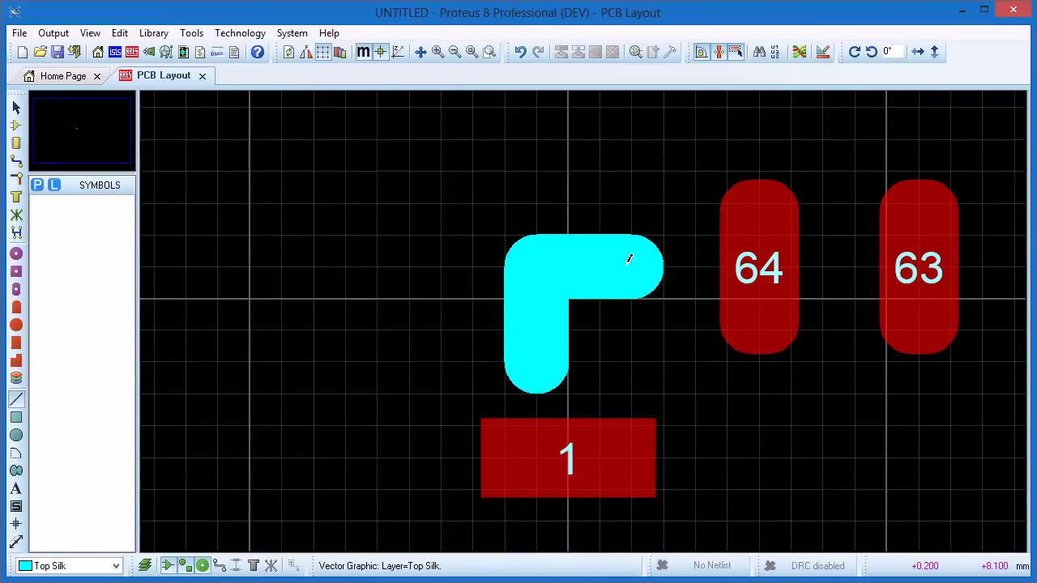
Step: Copy the silkscreen corner marker to the other three corners of the pad ring
scroll(552, 288, down, 2)
click(16, 108)
drag(545, 285, 581, 323)
click(634, 364)
drag(536, 272, 616, 343)
click(560, 52)
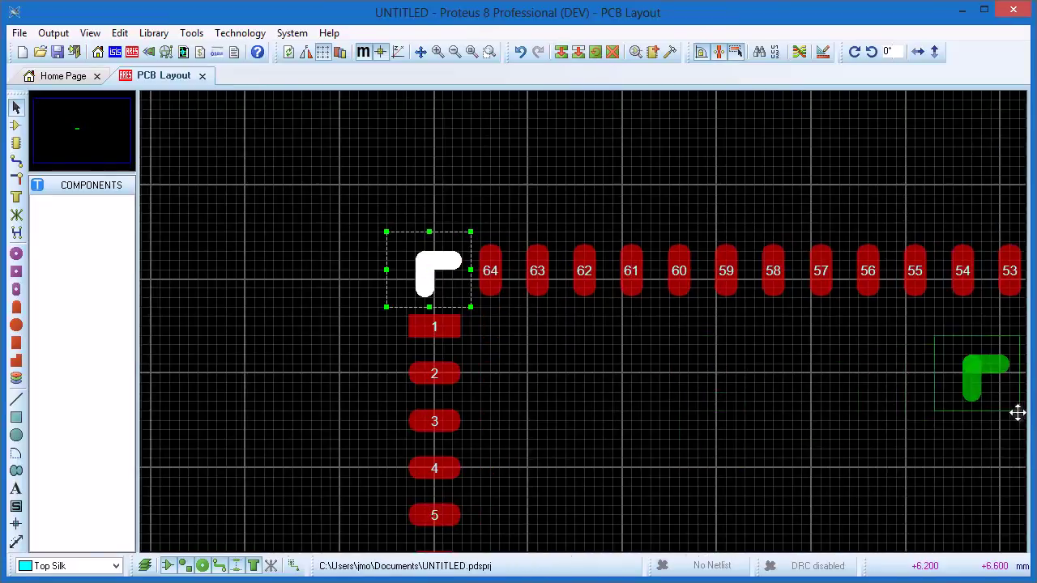
scroll(699, 336, down, 2)
scroll(583, 319, up, 2)
click(584, 319)
scroll(586, 400, down, 2)
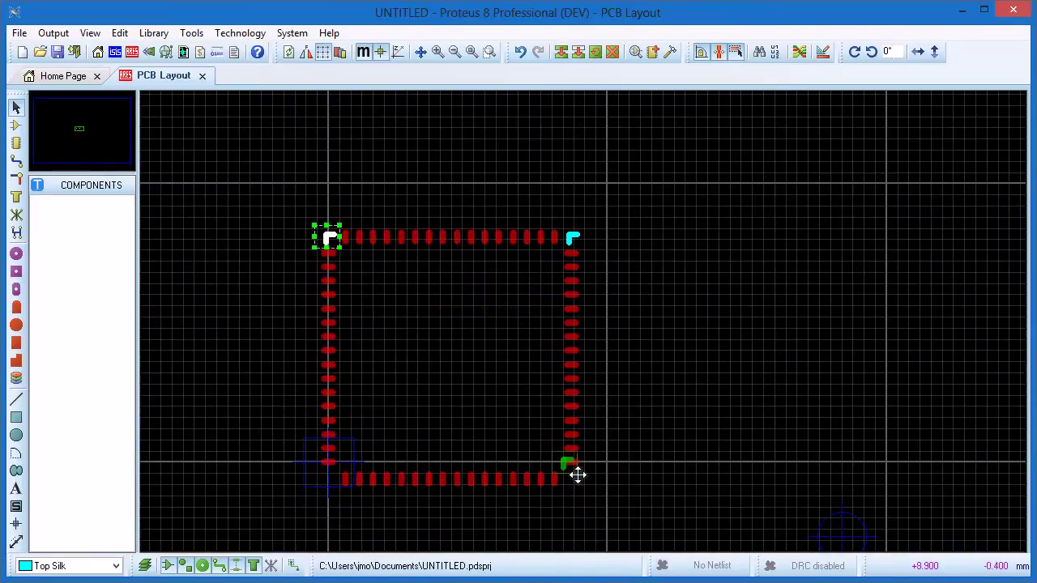
click(578, 480)
click(341, 489)
Step: Rotate the corner marker between pads 16 and 17 by 90° and move it into line with the corner
scroll(340, 488, up, 3)
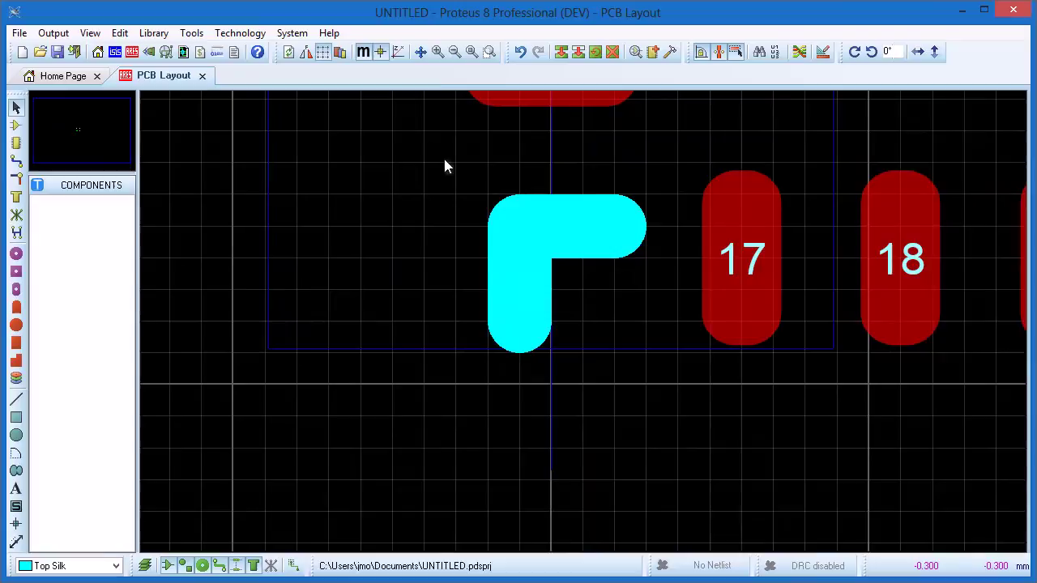
drag(455, 162, 676, 383)
click(595, 51)
text(90)
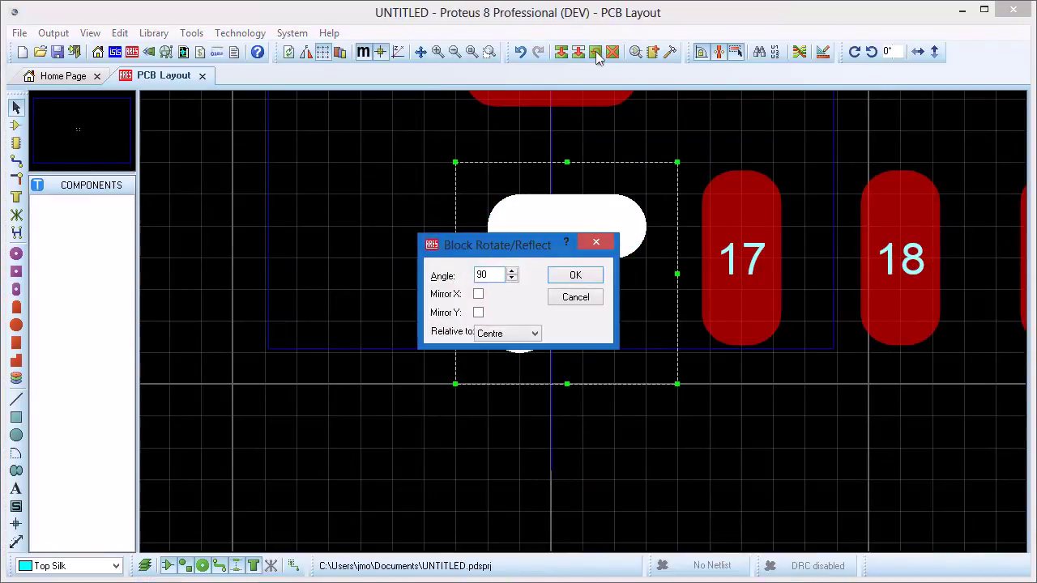
click(574, 275)
scroll(575, 294, down, 2)
click(576, 53)
click(629, 351)
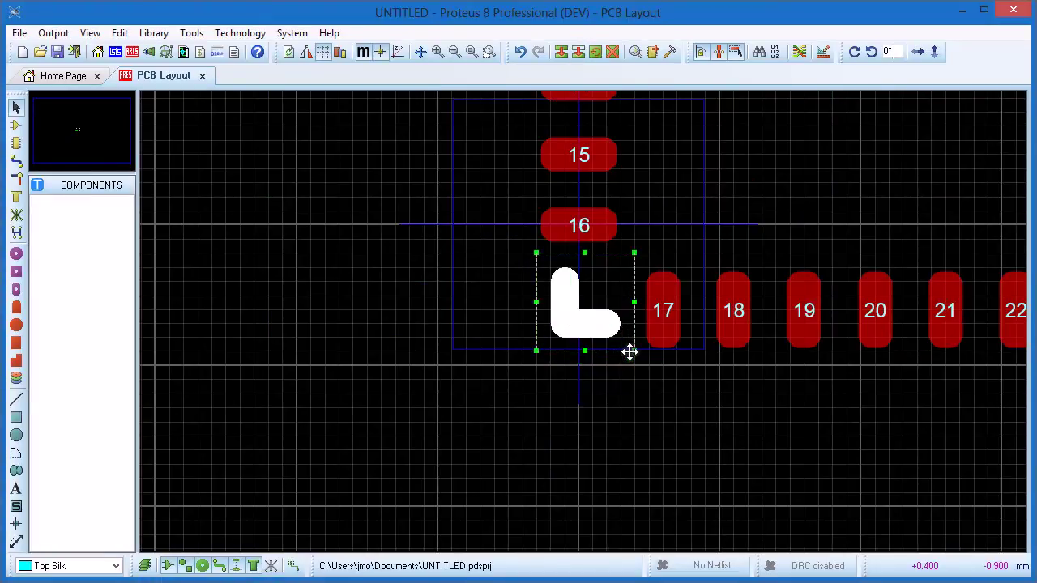
click(661, 376)
Step: Rotate the corner marker between pads 32 and 33 by 180° and move it into line with the corner
scroll(662, 377, down, 2)
middle_click(763, 376)
scroll(583, 326, up, 2)
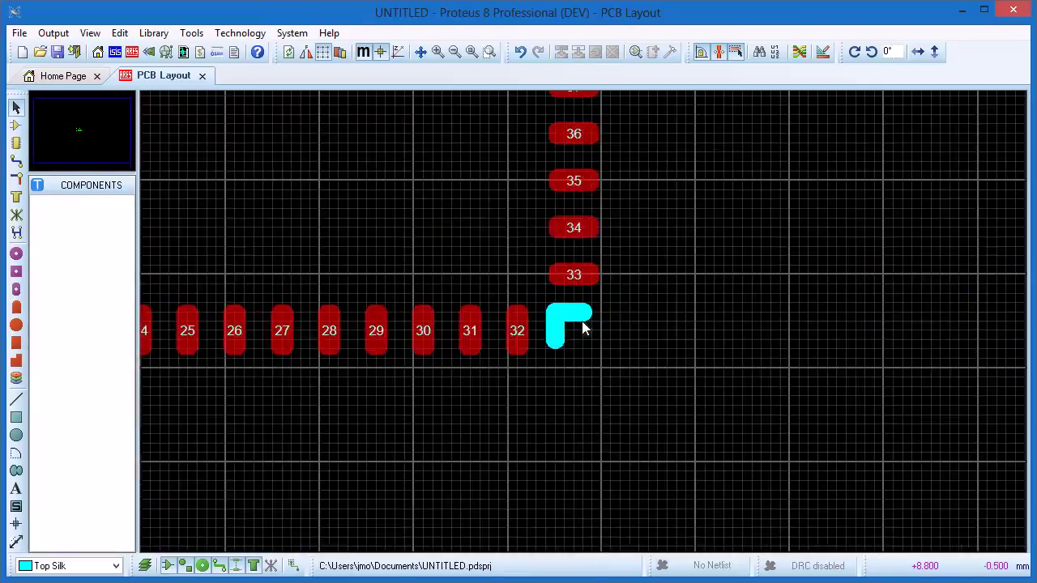
drag(499, 265, 615, 375)
click(594, 52)
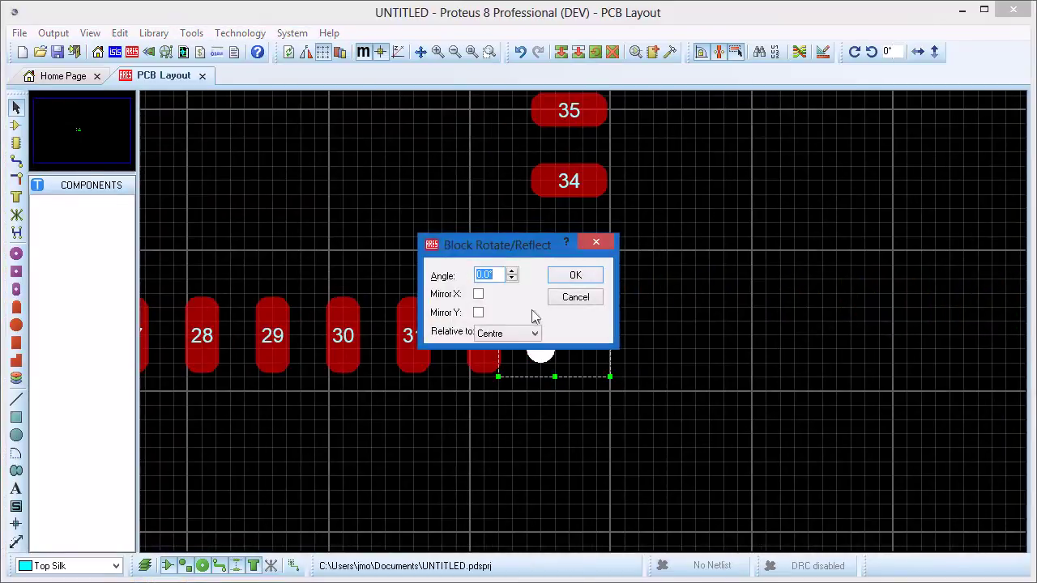
click(575, 276)
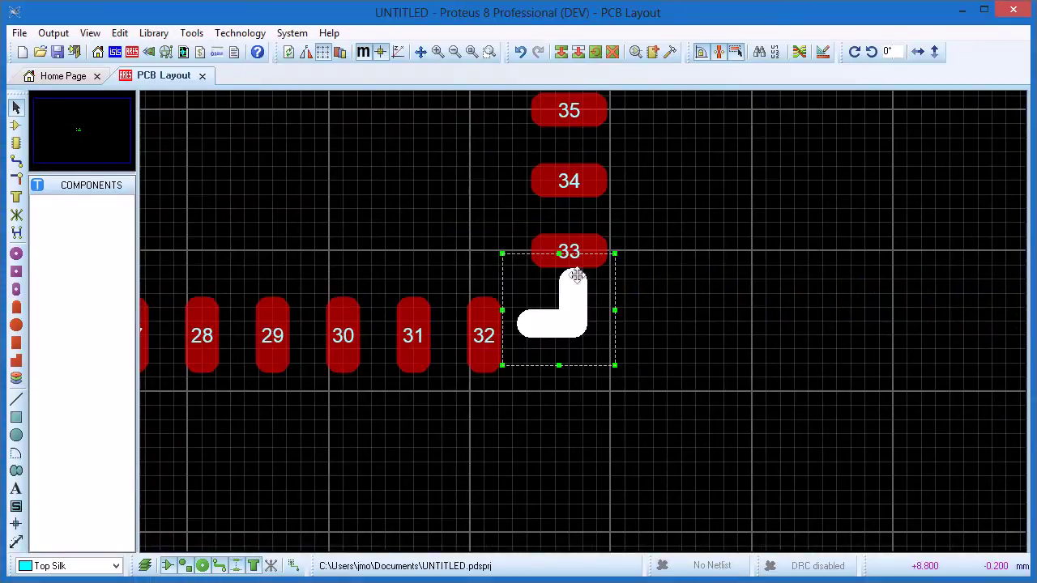
click(574, 54)
click(636, 405)
click(635, 400)
Step: Rotate the silkscreen corner marker between pads 48 and 49 by 270° about its centre
scroll(573, 392, down, 4)
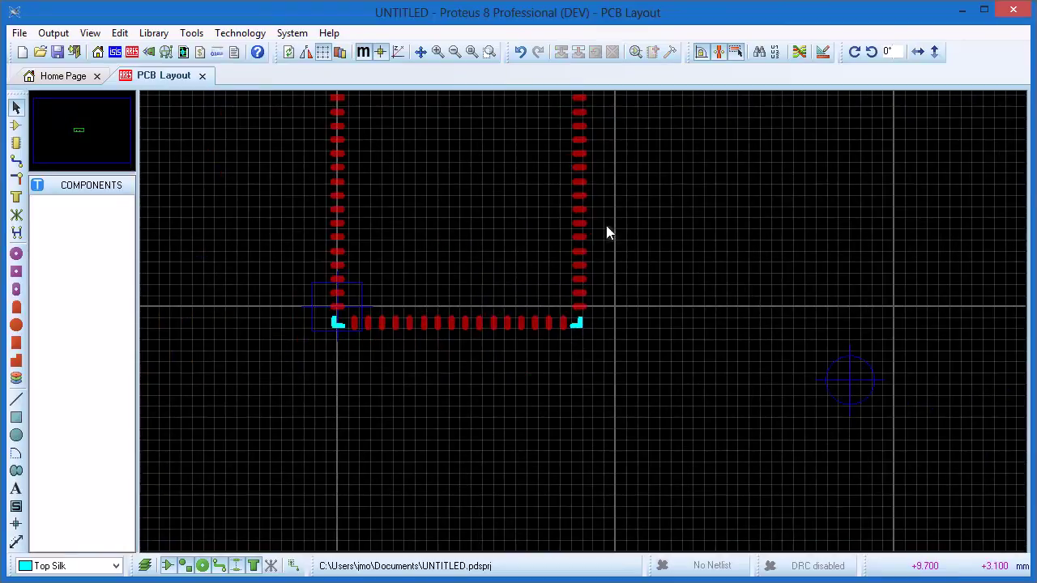
middle_click(607, 224)
click(623, 389)
scroll(600, 229, up, 3)
scroll(585, 326, up, 2)
drag(498, 173, 666, 341)
click(593, 53)
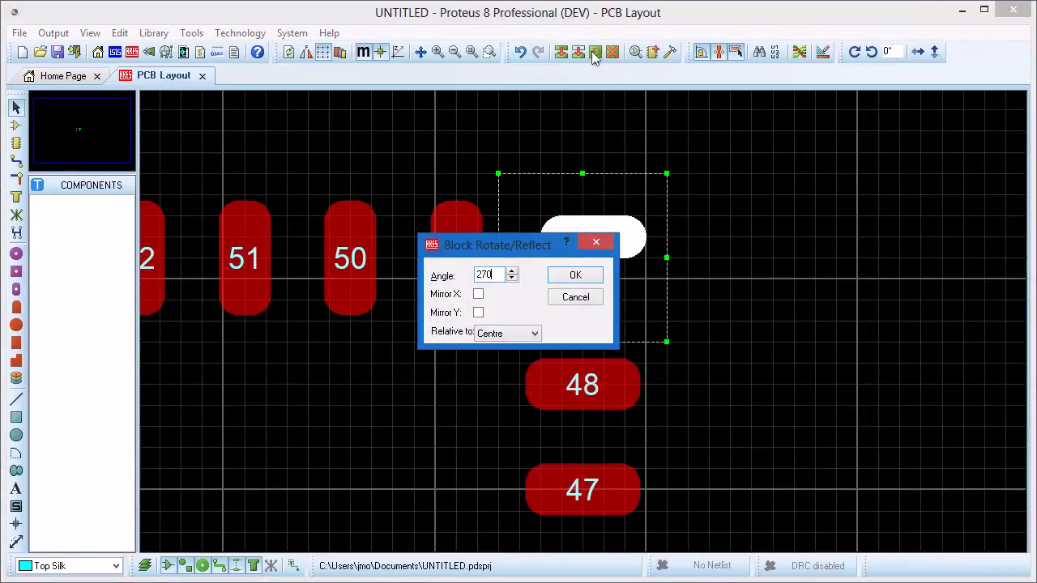
click(586, 275)
scroll(485, 409, down, 4)
scroll(727, 229, up, 2)
Step: Draw a Top Silk circle about 0.4 mm across inside the pad ring, beside pad 1
click(16, 435)
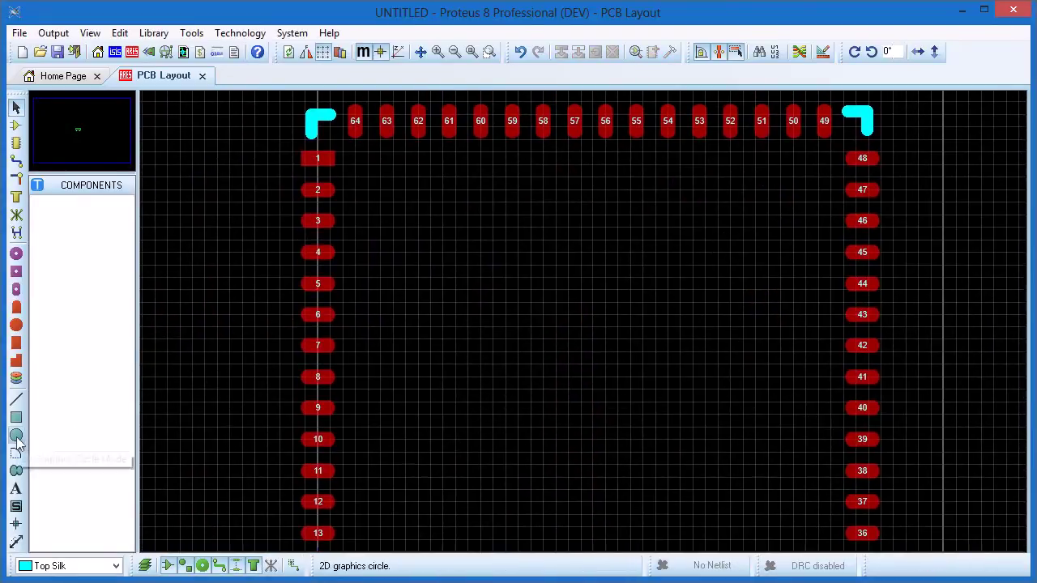
scroll(432, 200, up, 3)
key(F5)
click(583, 321)
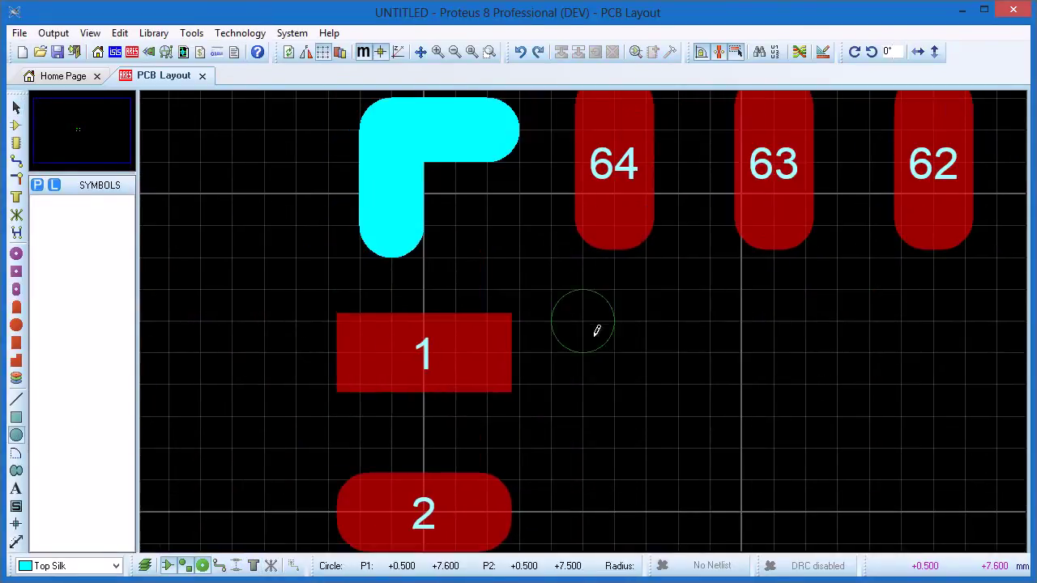
click(622, 373)
Step: Move the silkscreen circle outside the pad ring, beside pad 1
click(16, 108)
drag(678, 416, 503, 243)
drag(640, 332, 327, 310)
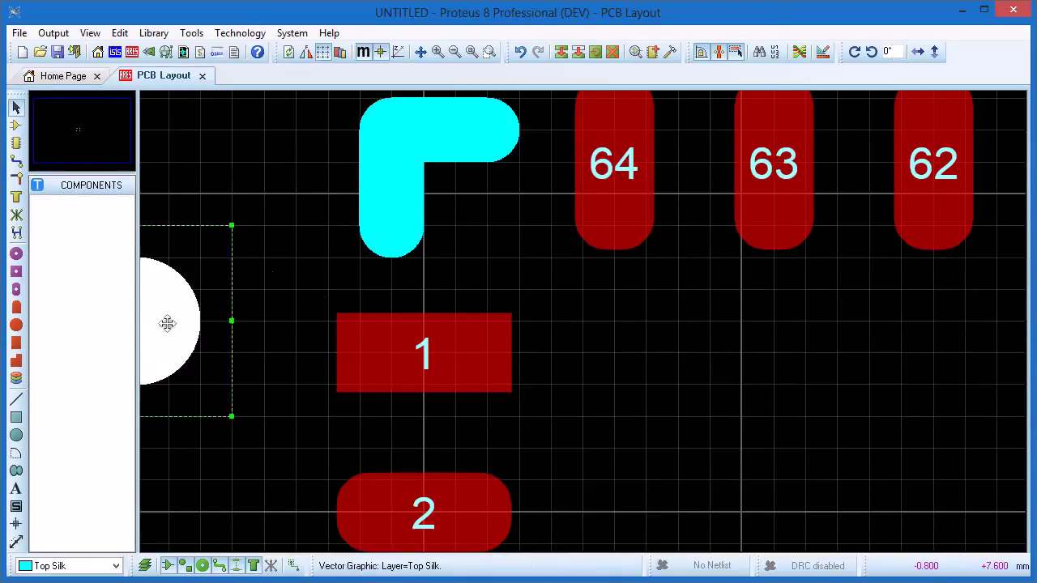
scroll(483, 356, down, 2)
click(473, 358)
Step: Enable full solder resist and full solder paste drawing in the display settings
key(F7)
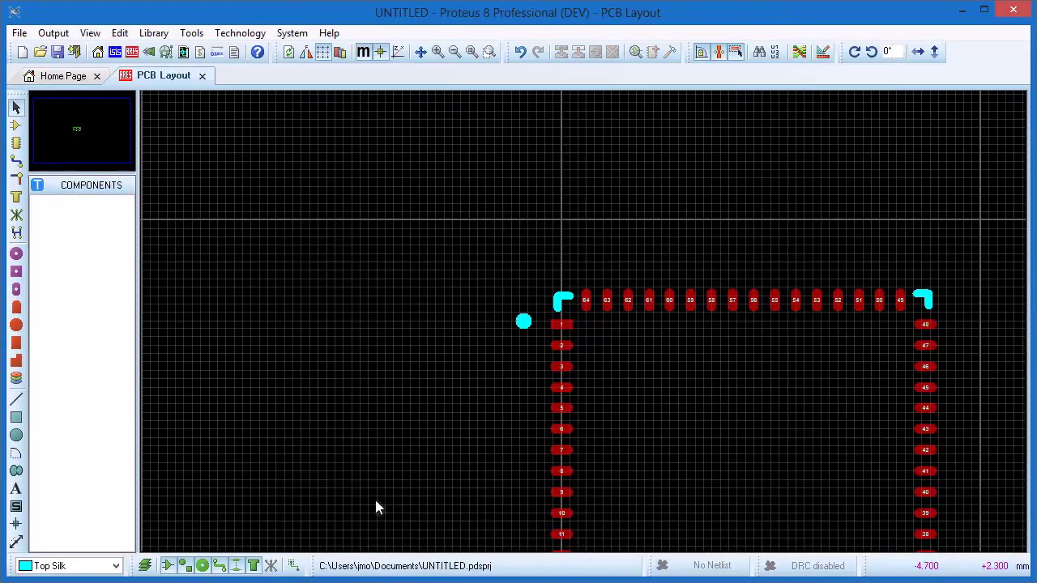
key(F7)
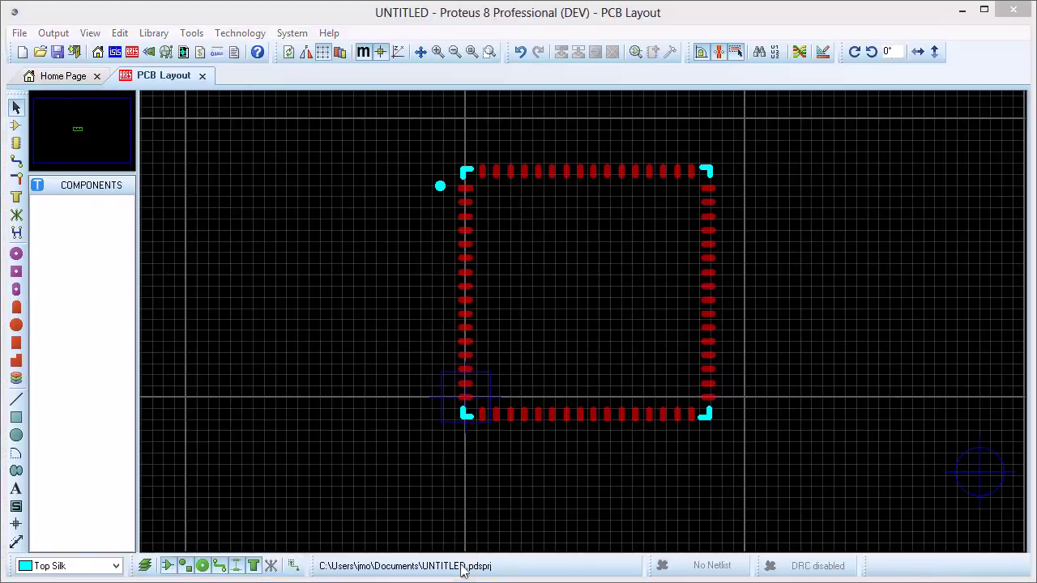
key(ctrl+d)
drag(622, 50, 322, 73)
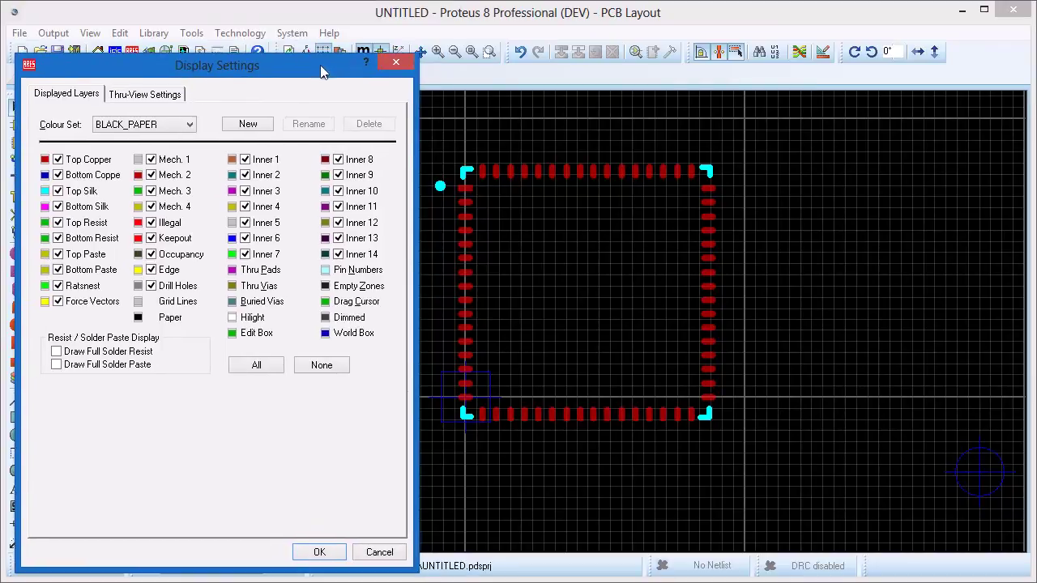
click(55, 352)
click(56, 365)
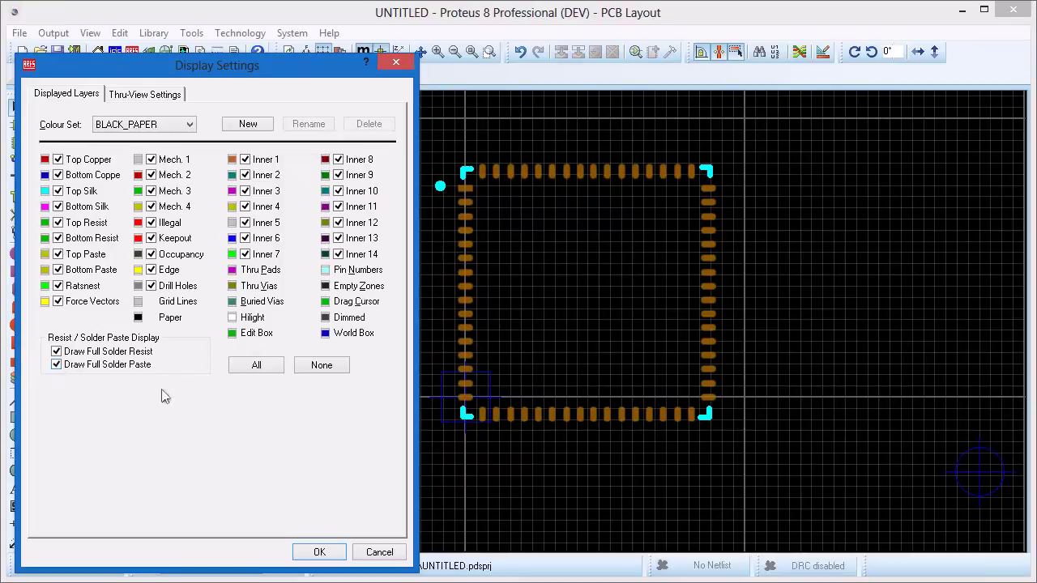
Step: Lower the opacity of the solder resist and solder paste layers slightly and apply the display settings
click(154, 95)
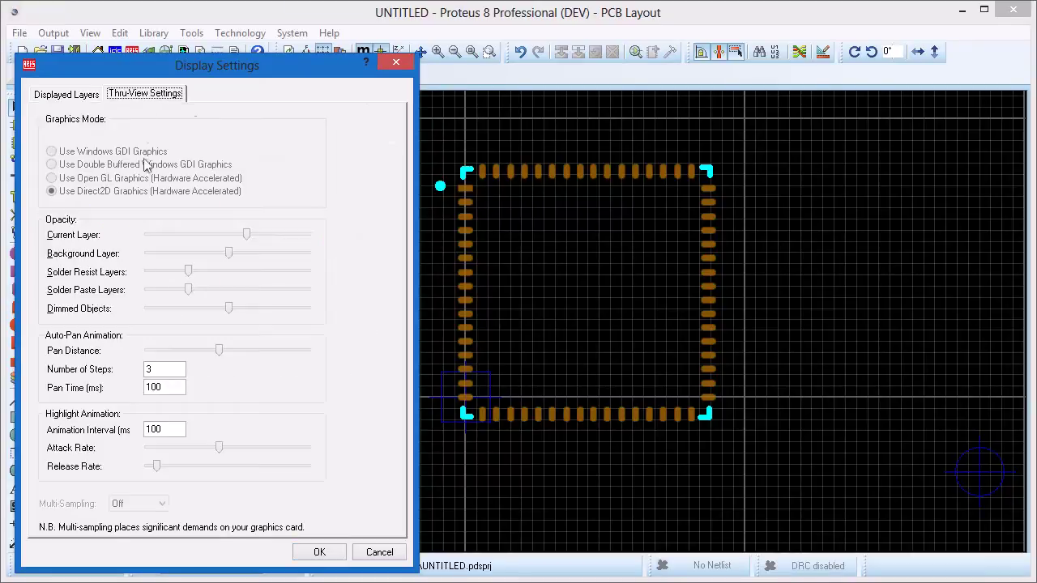
click(189, 275)
drag(193, 277, 172, 296)
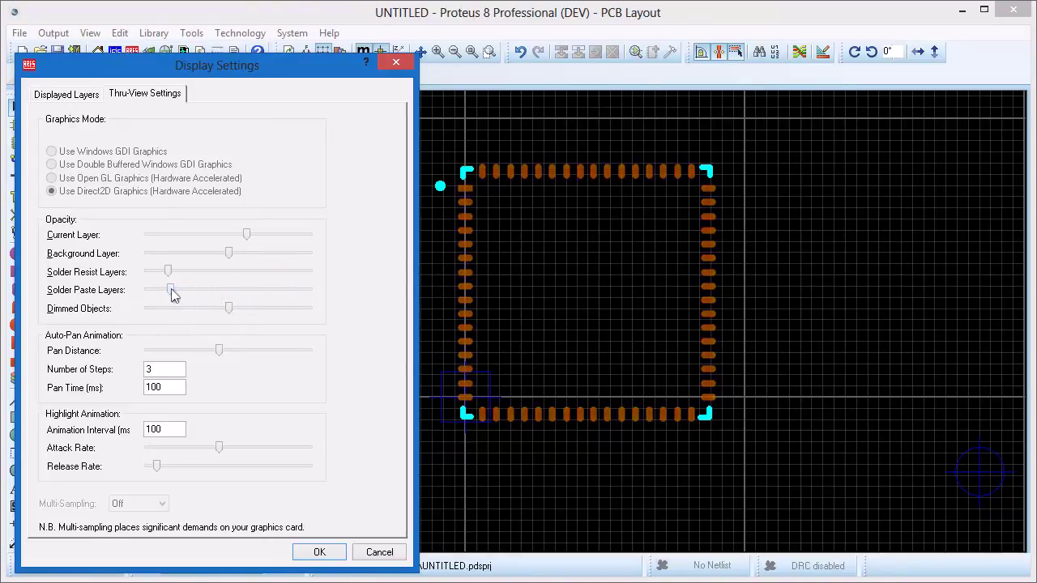
click(324, 557)
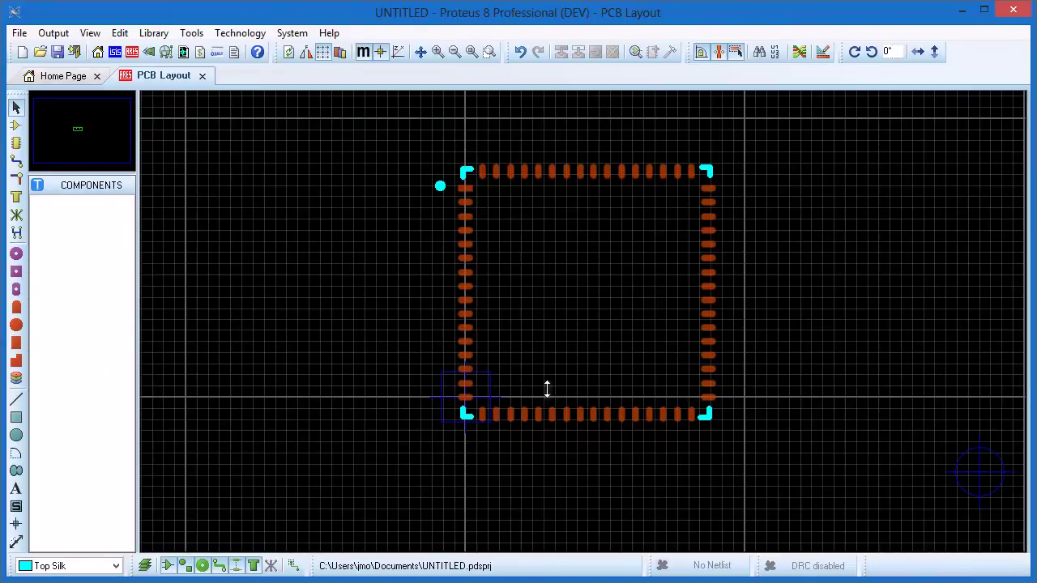
Step: Create a square SMT pad style named 7.1X7.1MM, 7.1 mm wide and 7.1 mm high, with paste set to No
scroll(547, 387, down, 1)
scroll(581, 328, up, 2)
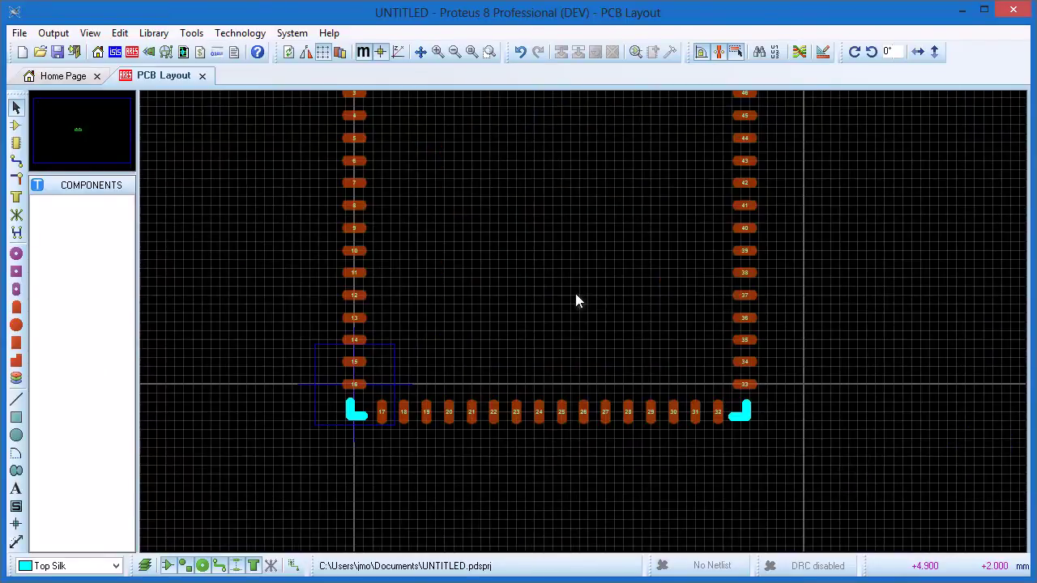
drag(576, 298, 624, 405)
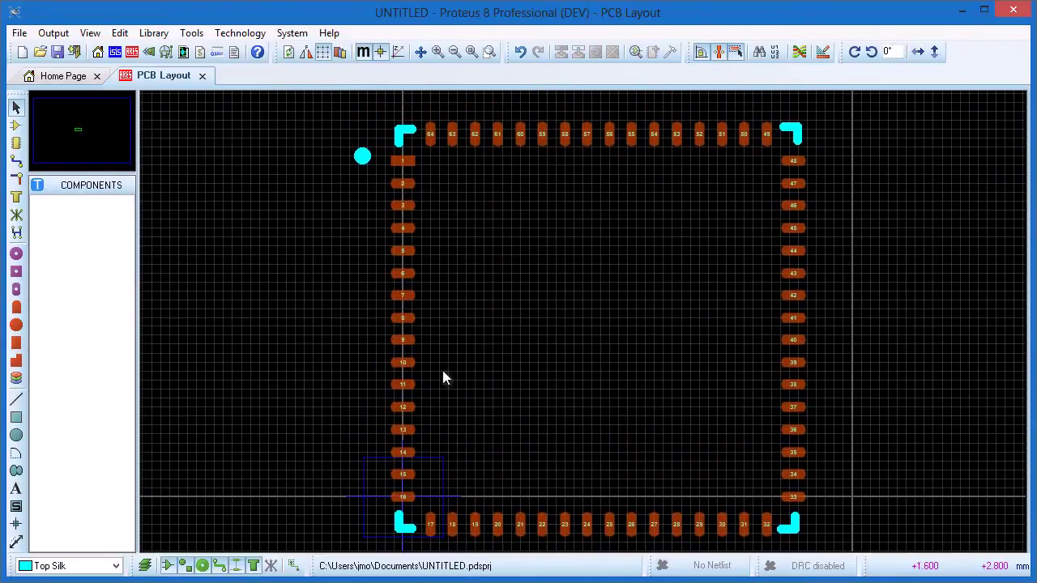
click(16, 343)
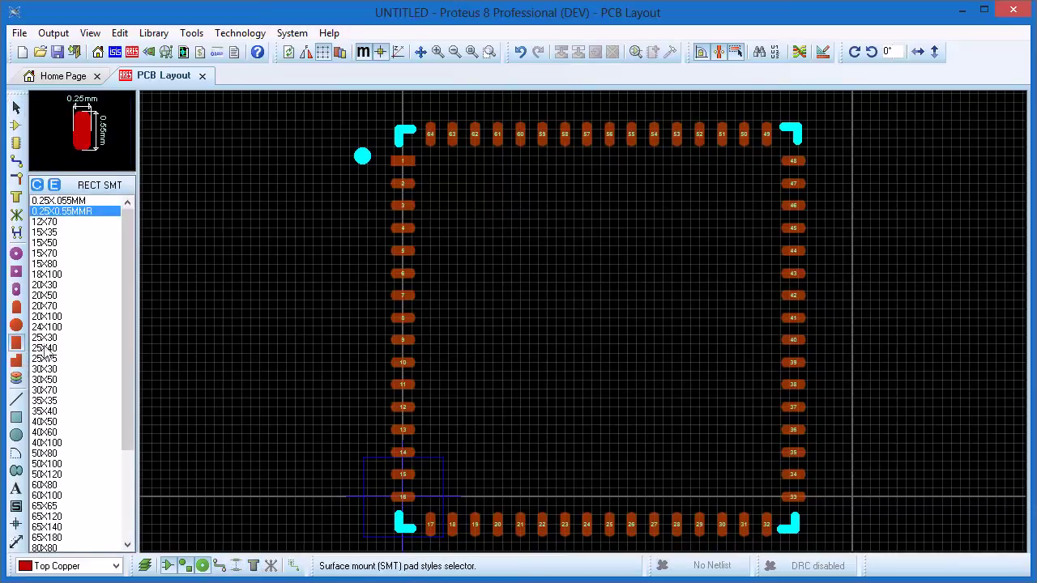
click(36, 187)
text(7.1X7.1MM)
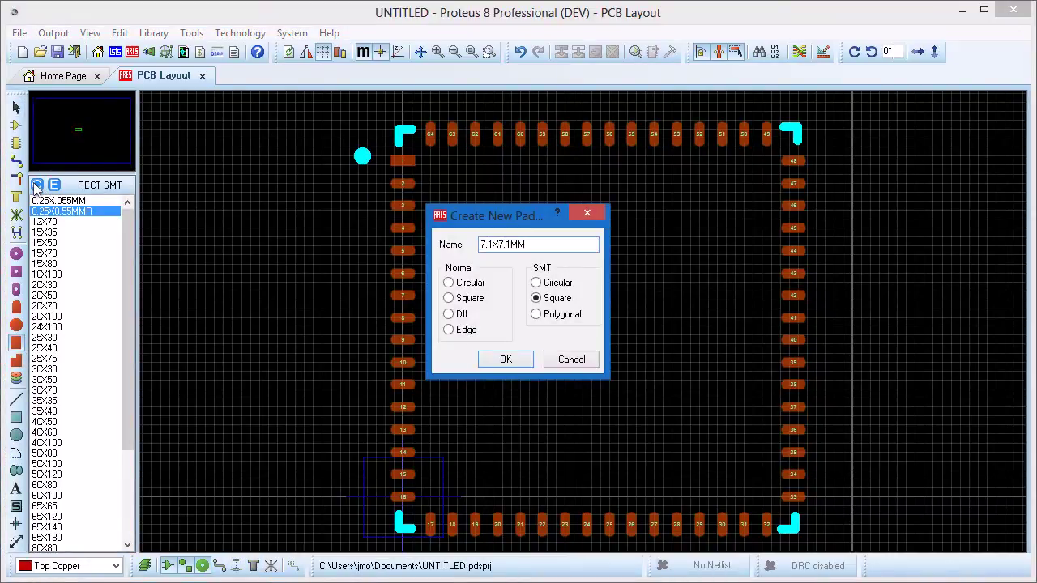
key(Return)
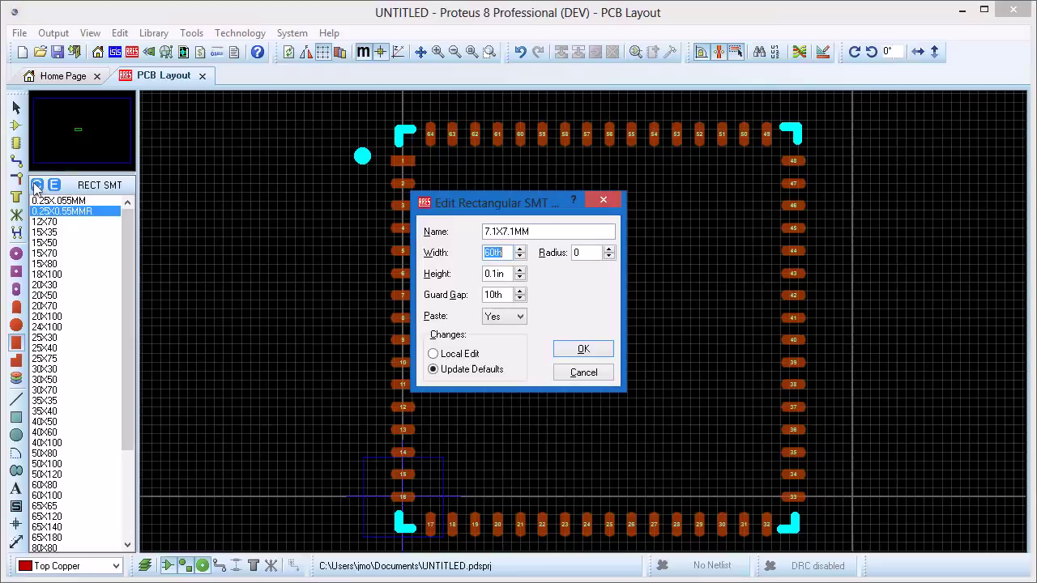
text(7.1mm)
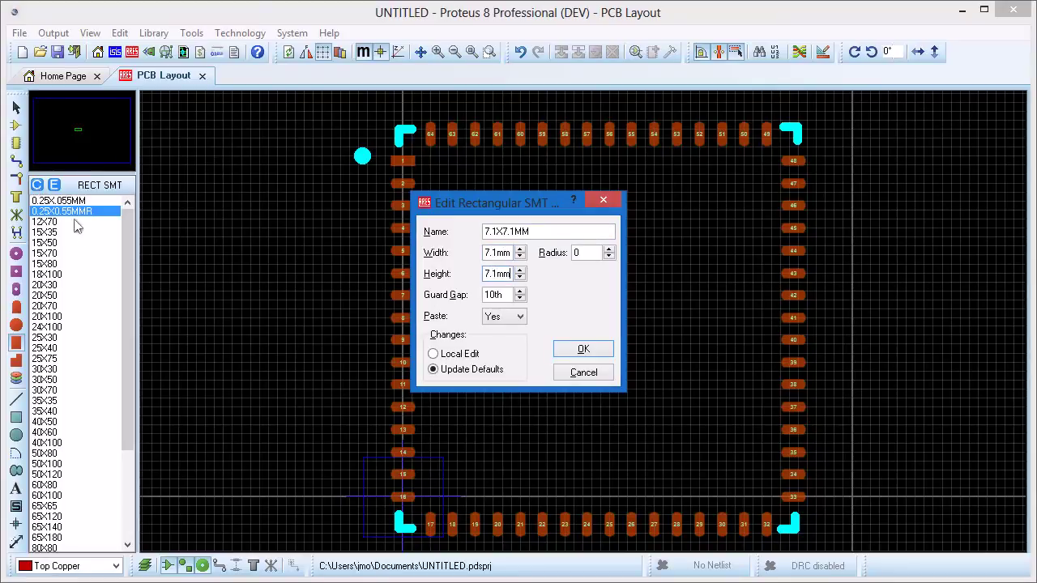
click(519, 316)
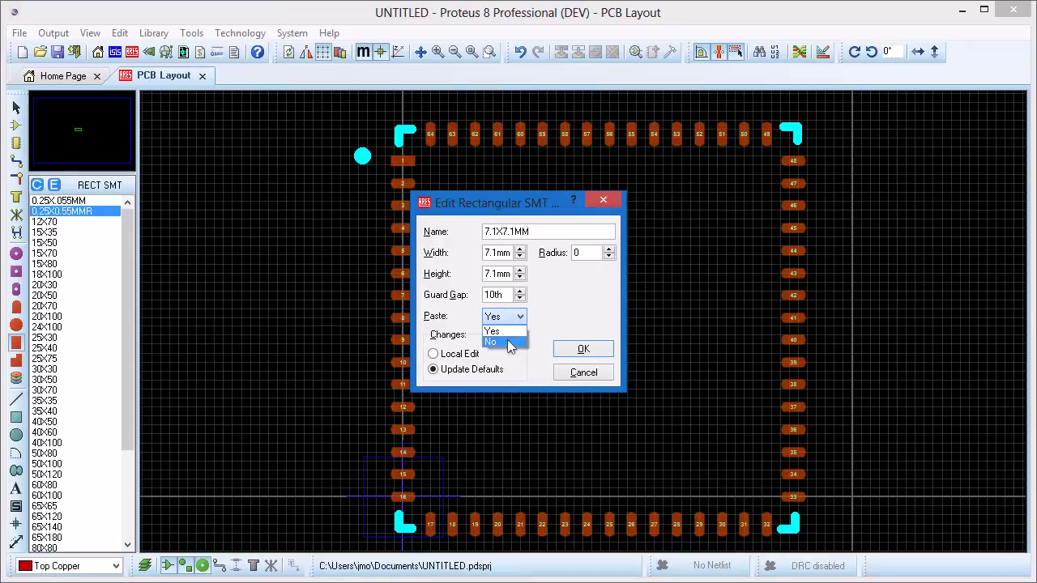
click(509, 344)
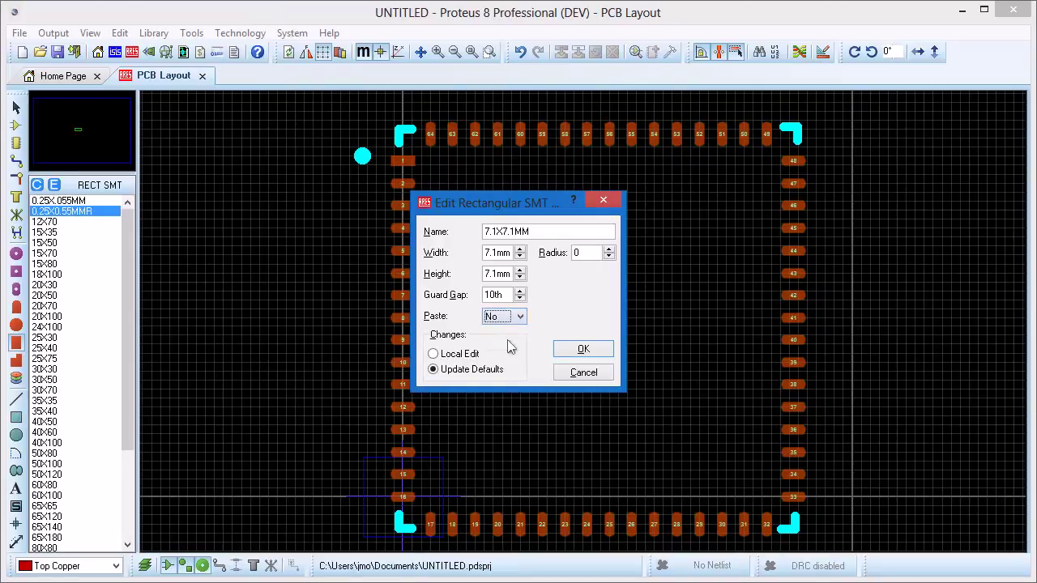
click(587, 351)
Step: Place the 7.1X7.1MM pad inside the ring at X 4.35 mm, Y -3.75 mm from a new origin on pad 1
scroll(517, 240, up, 3)
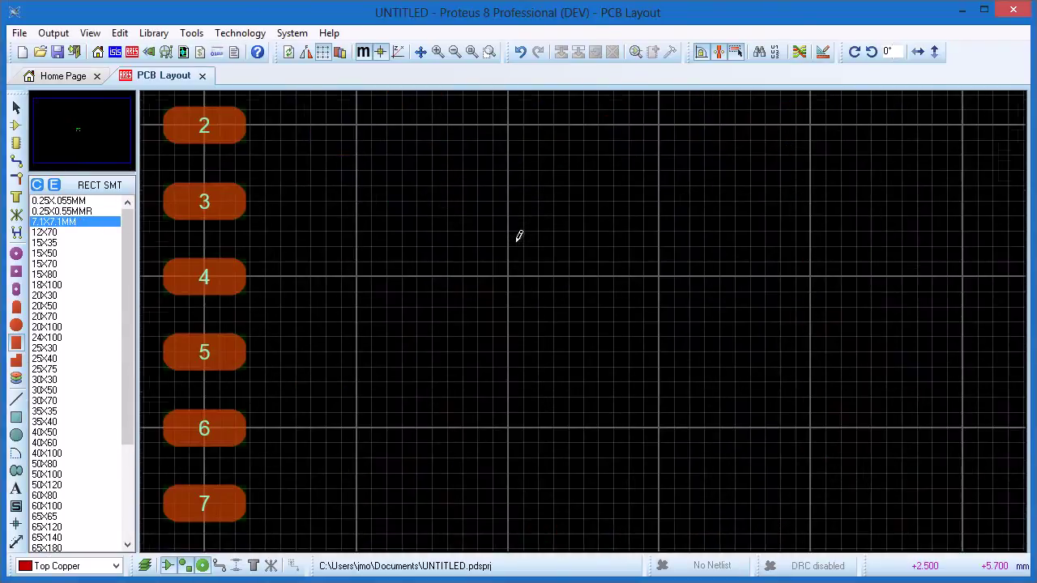
drag(366, 229, 463, 424)
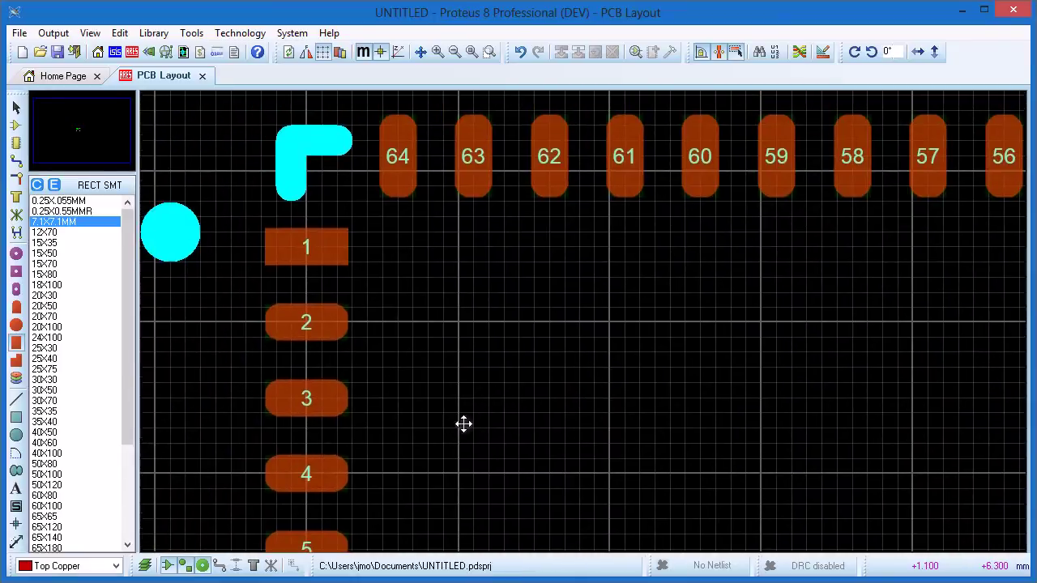
scroll(309, 240, up, 1)
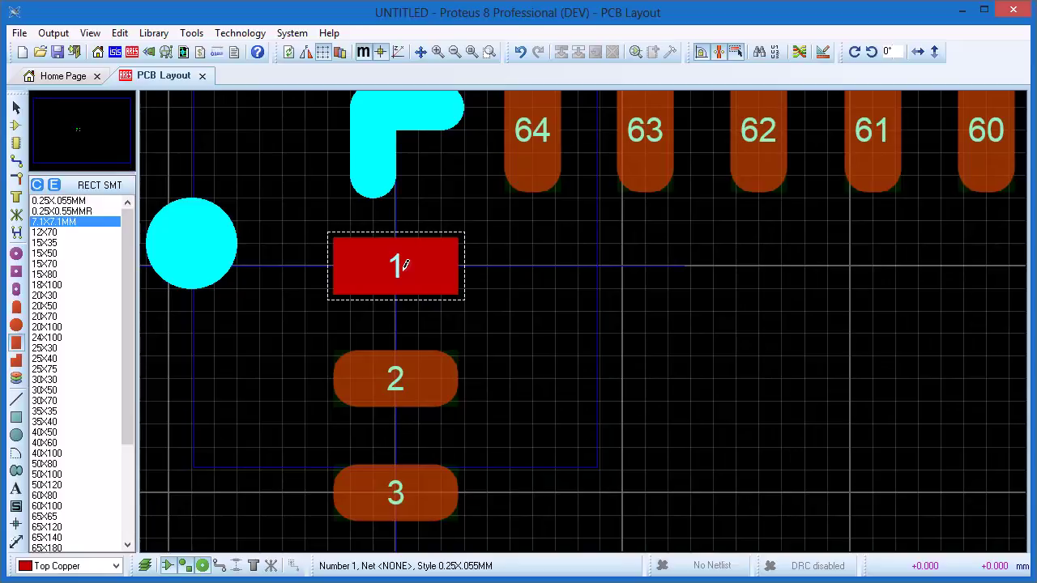
click(405, 265)
key(ctrl+g)
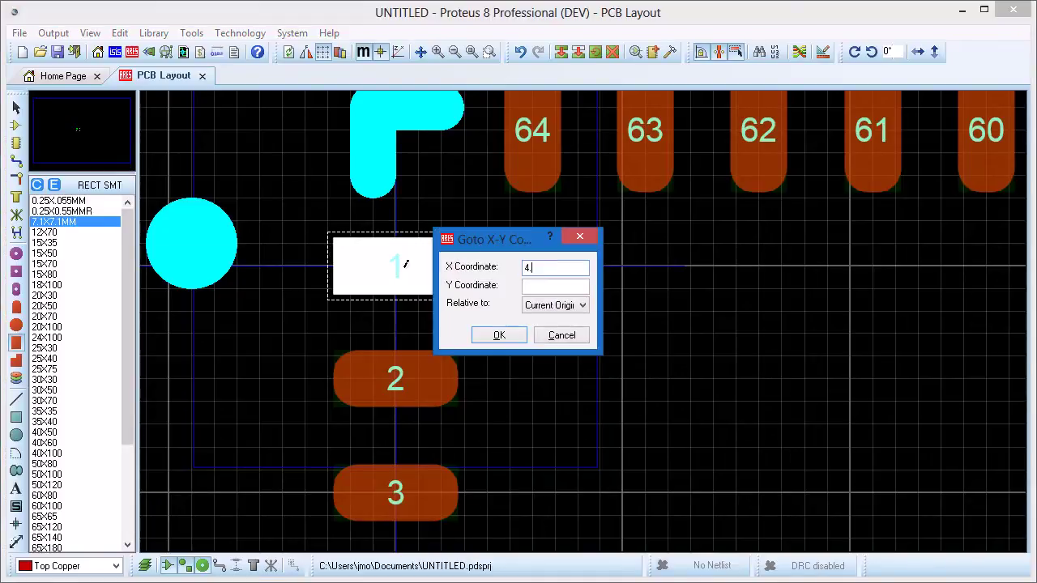
text(-3.75mm)
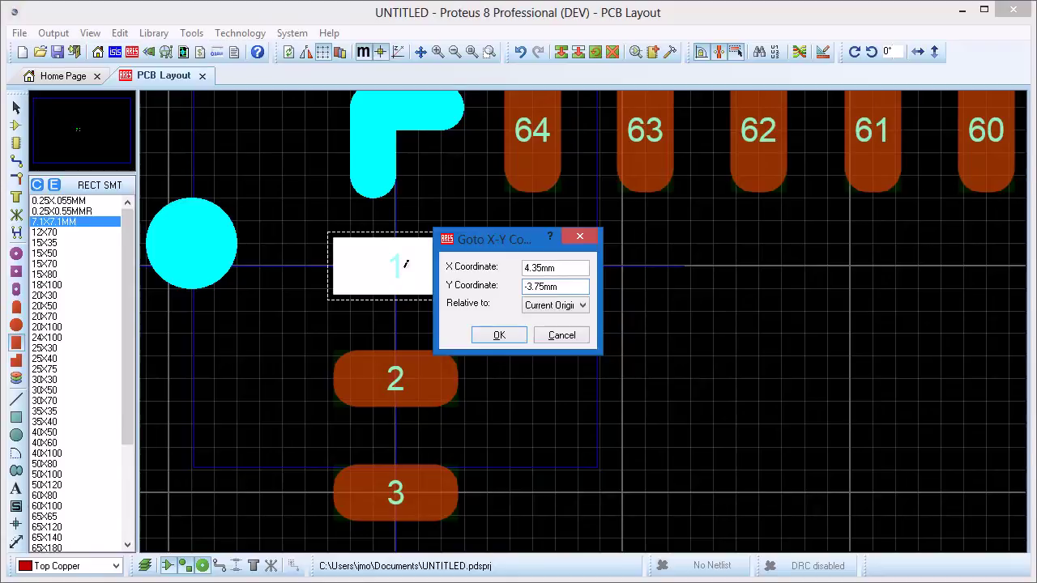
key(Return)
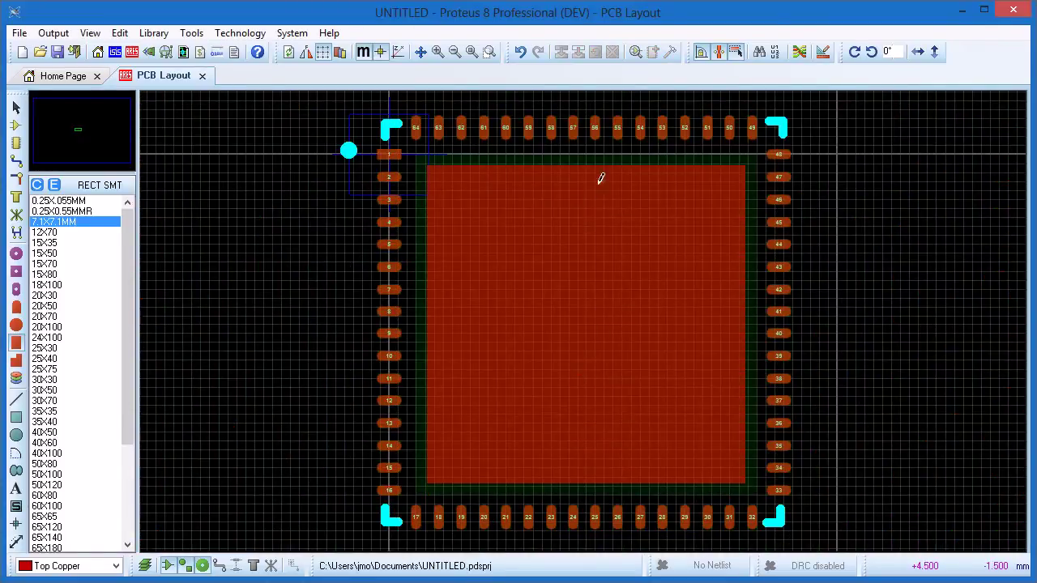
Step: Set the pin number of the large central pad to 65
scroll(591, 139, up, 2)
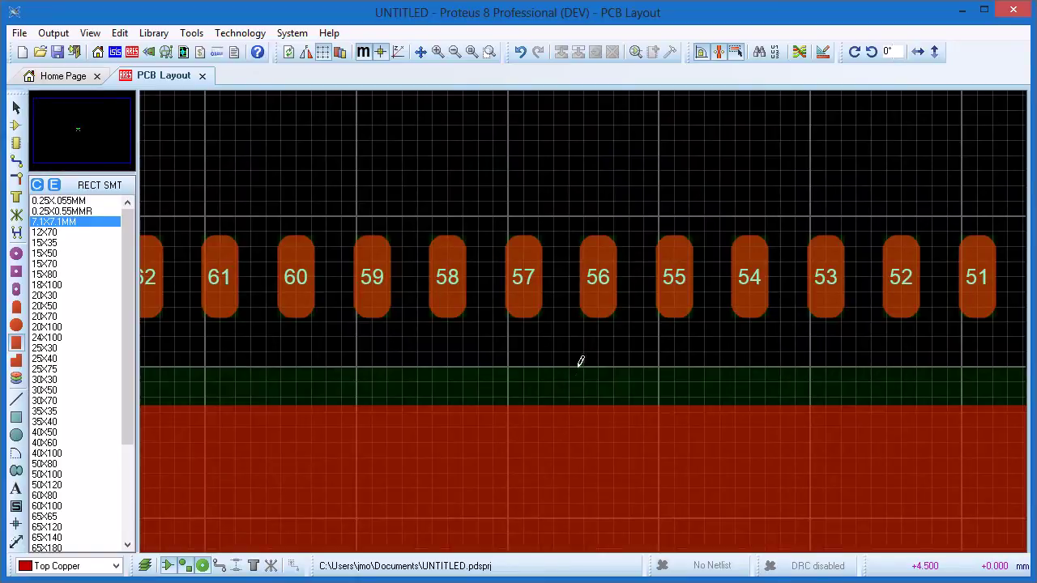
scroll(583, 340, down, 3)
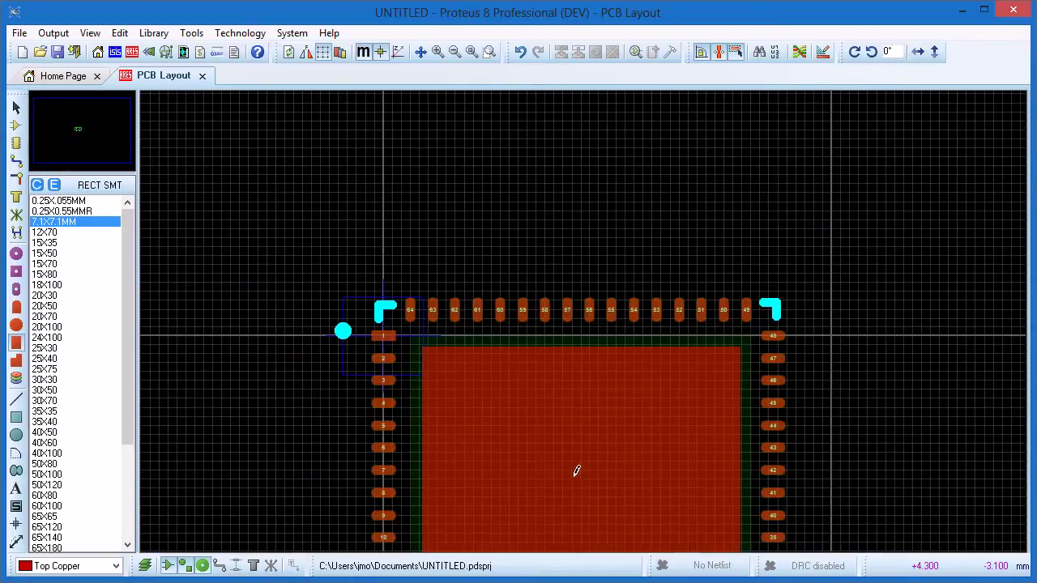
middle_click(573, 461)
key(Escape)
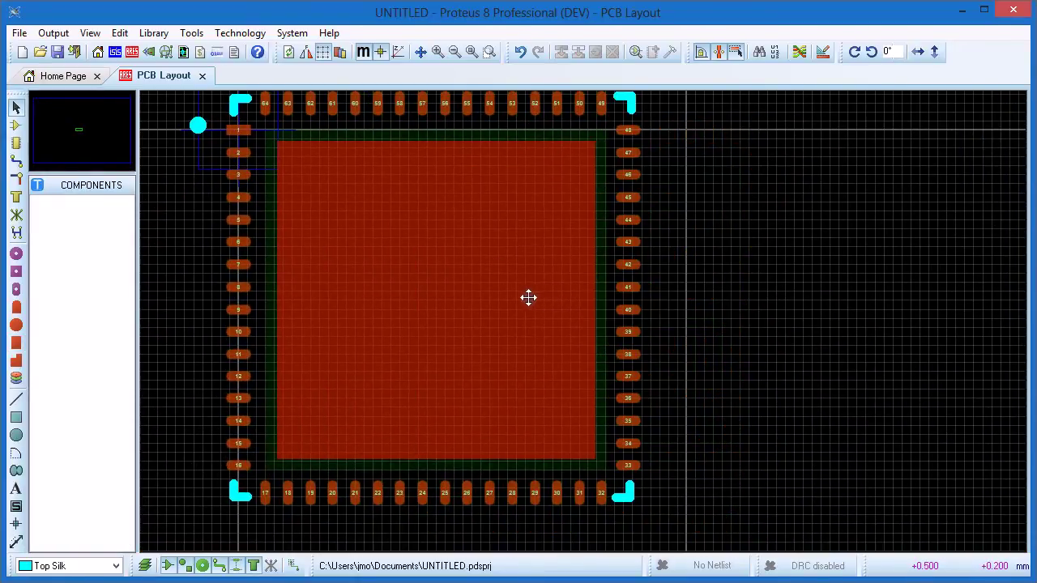
right_click(438, 299)
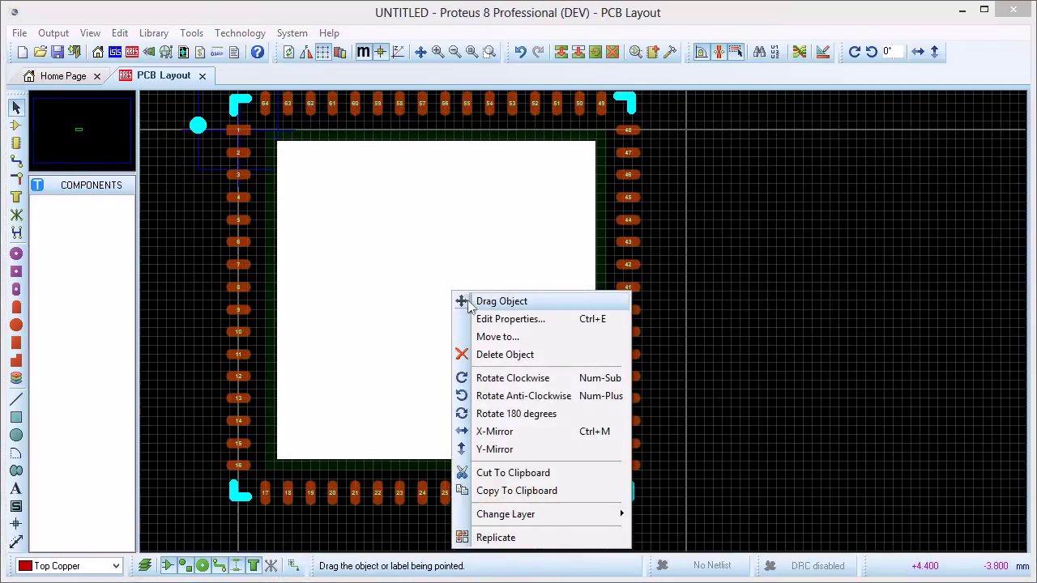
click(504, 319)
click(510, 364)
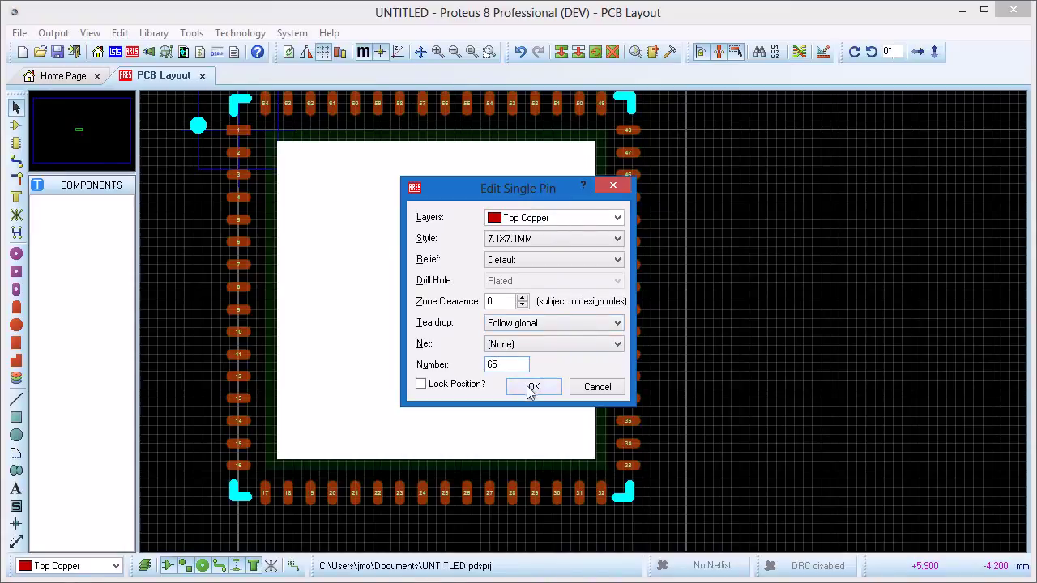
click(531, 387)
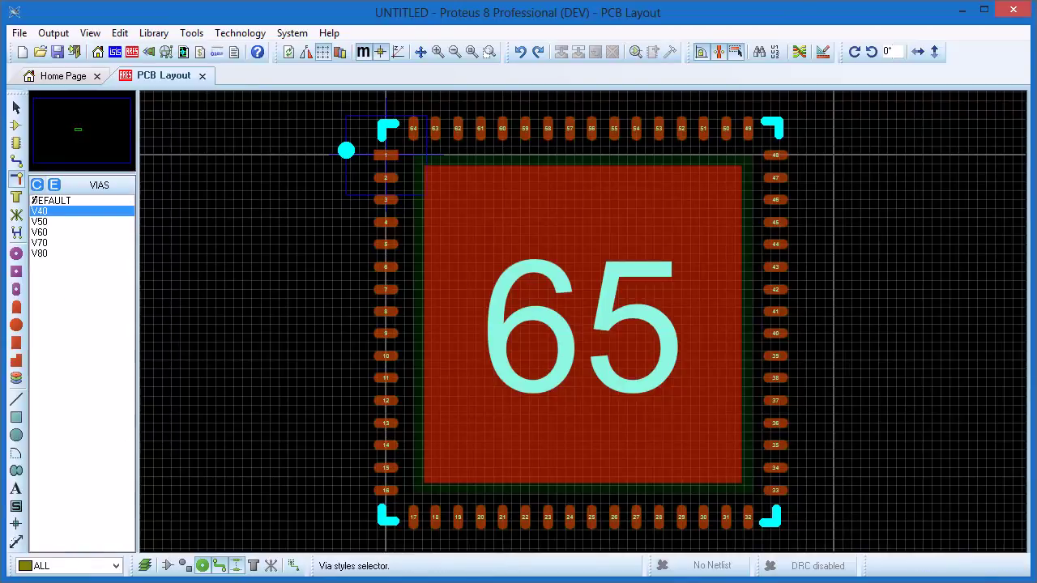
Step: Place a V40 via on pad 65 near its pad 1 corner, at X 1.4 mm, Y -0.8 mm
click(46, 212)
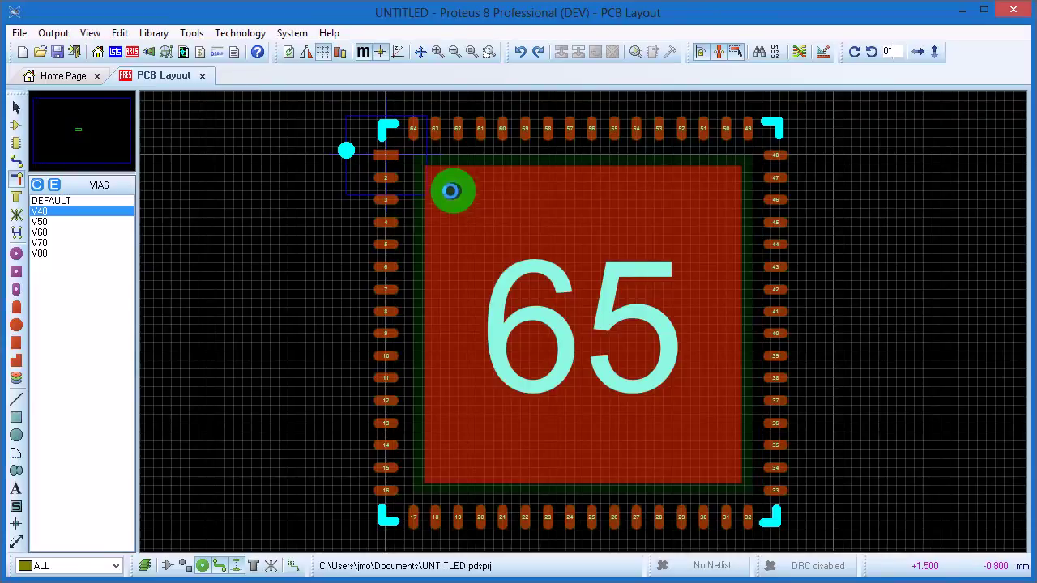
click(448, 190)
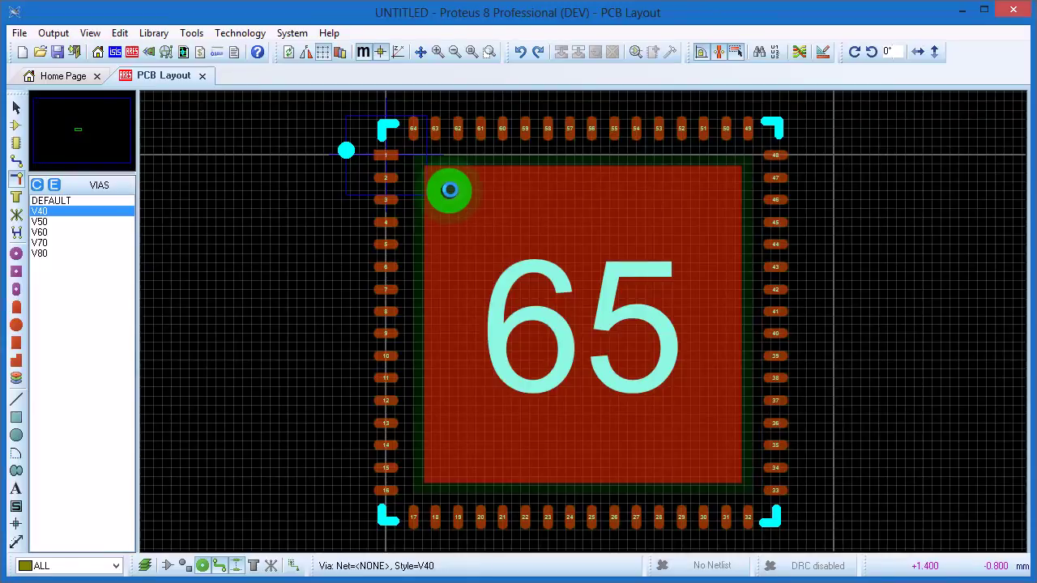
Step: Replicate the corner V40 via six times across pad 65 with an X step of 39th and a Y step of 0
click(483, 221)
click(119, 33)
click(185, 208)
text(39th)
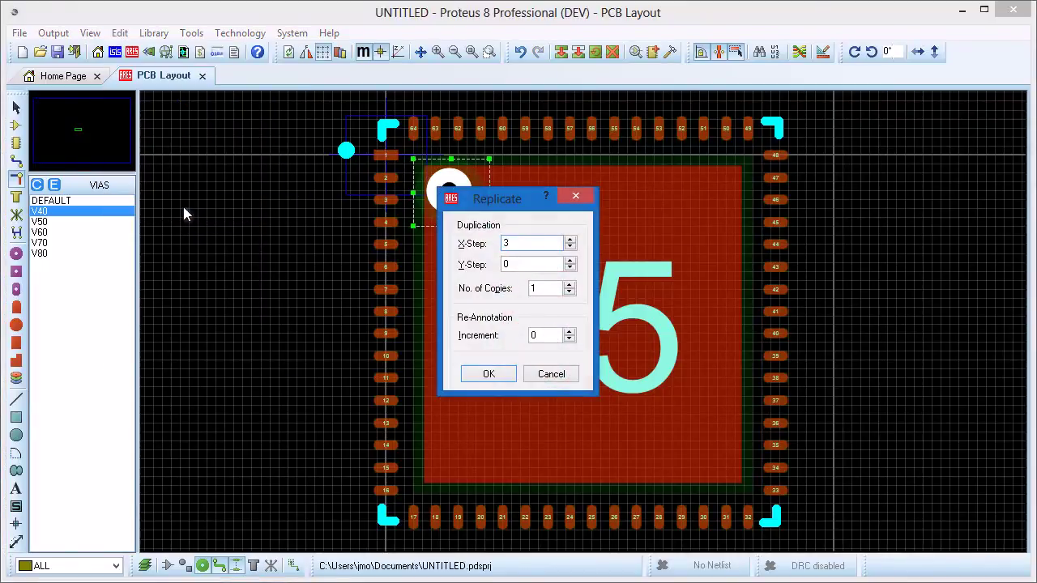
key(Tab)
key(Tab)
text(6)
key(Return)
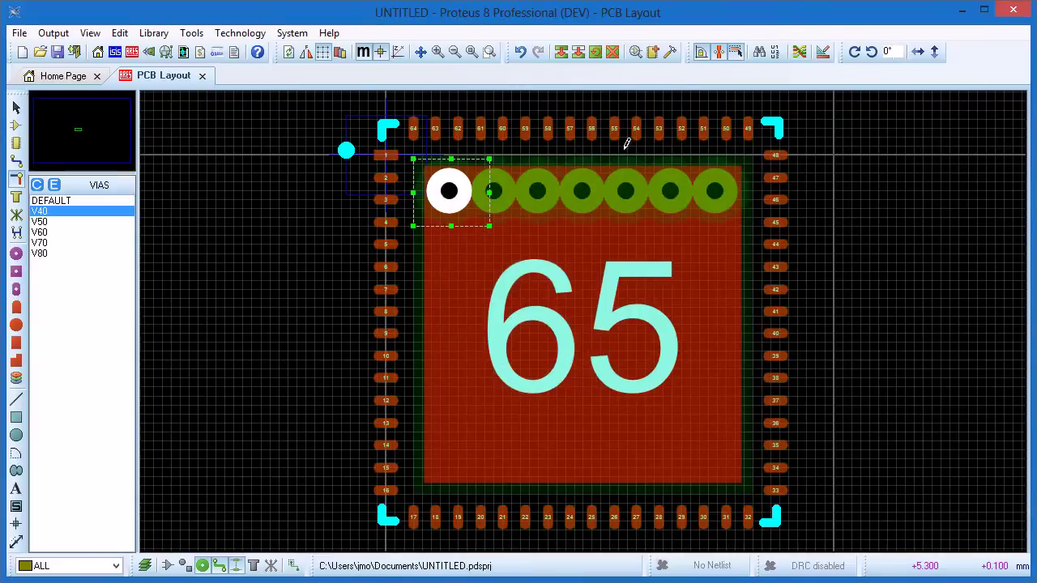
Step: Replicate the whole row of vias down pad 65 with X step 0, Y step -39th and 6 copies
click(624, 145)
drag(409, 147, 750, 233)
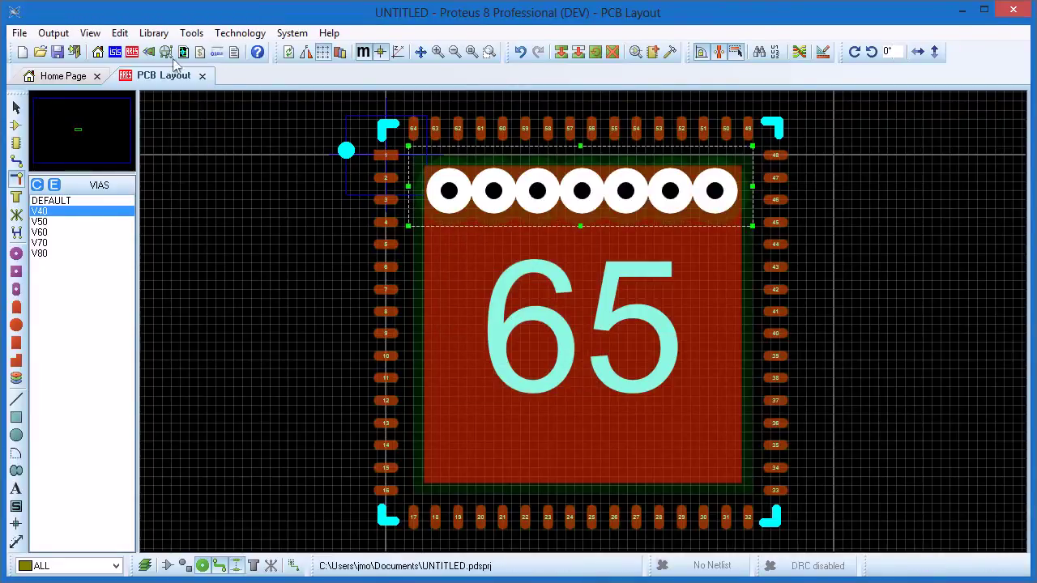
click(119, 33)
click(184, 208)
text(0)
key(Tab)
text(-39th)
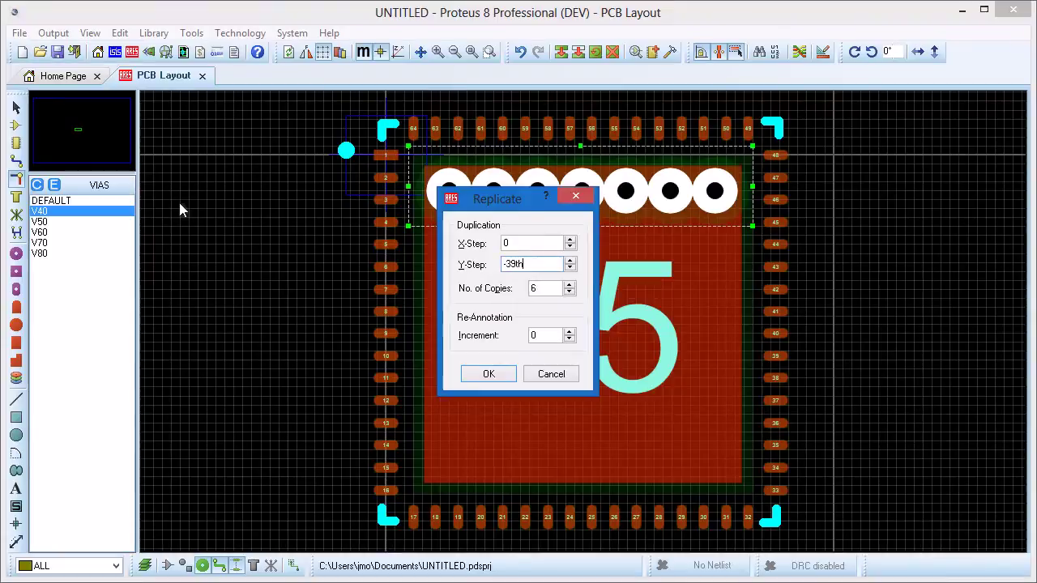
key(Return)
Step: Delete the nine vias where rows 2, 4 and 6 cross columns 2, 4 and 6 of the array
click(18, 109)
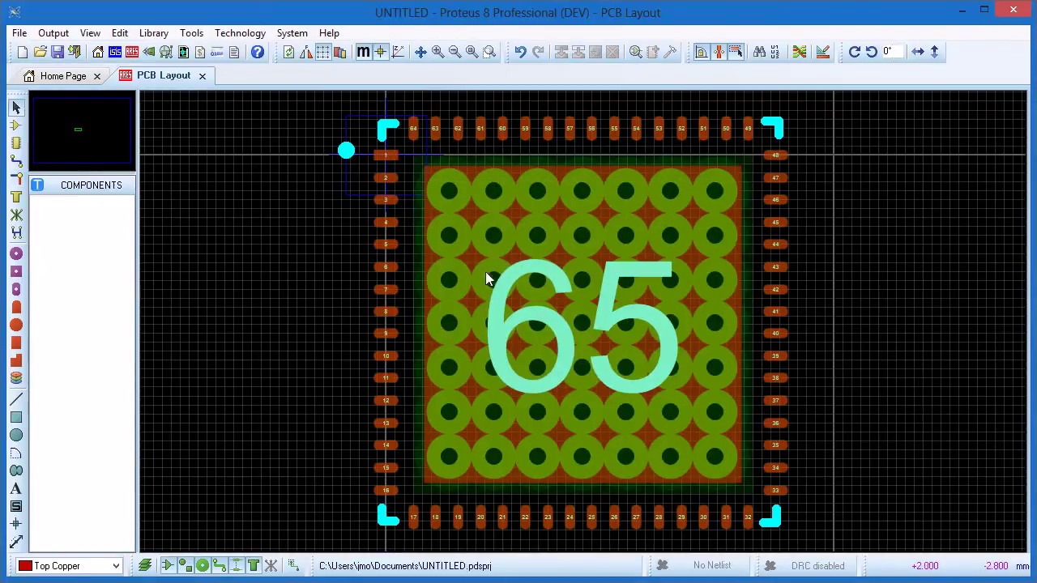
right_click(669, 233)
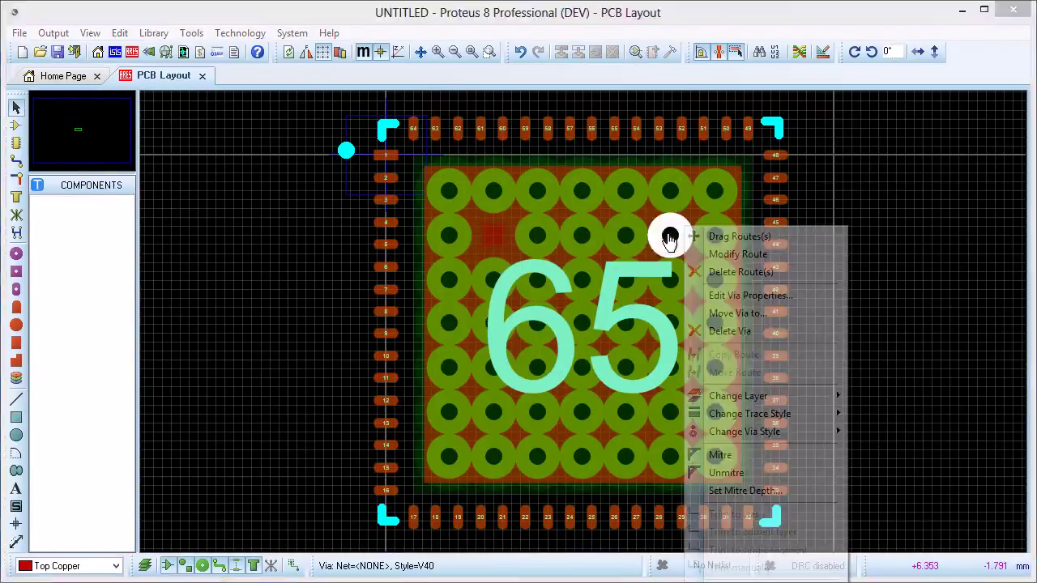
click(677, 313)
right_click(581, 242)
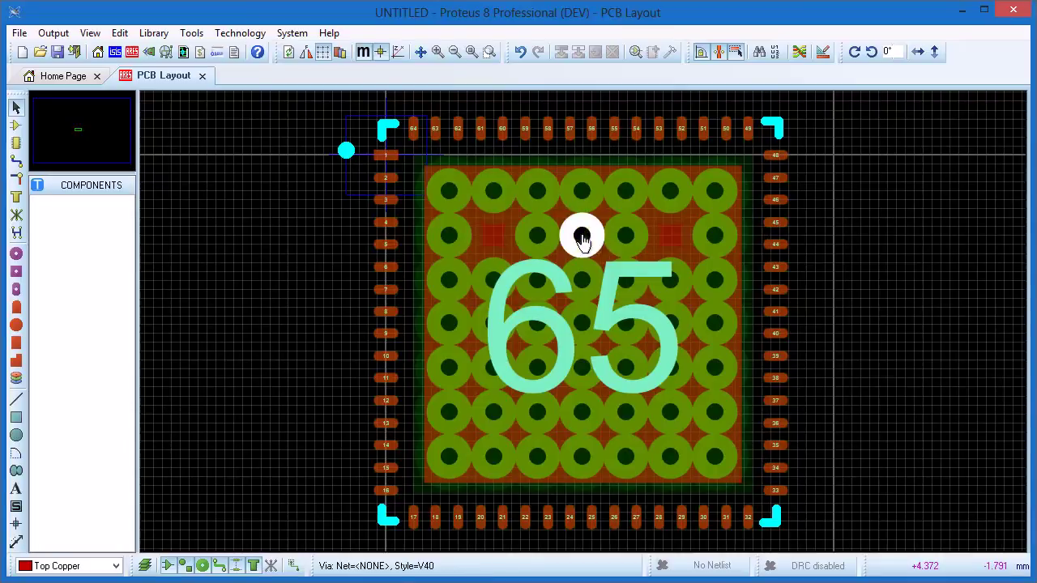
right_click(581, 242)
right_click(496, 327)
right_click(496, 327)
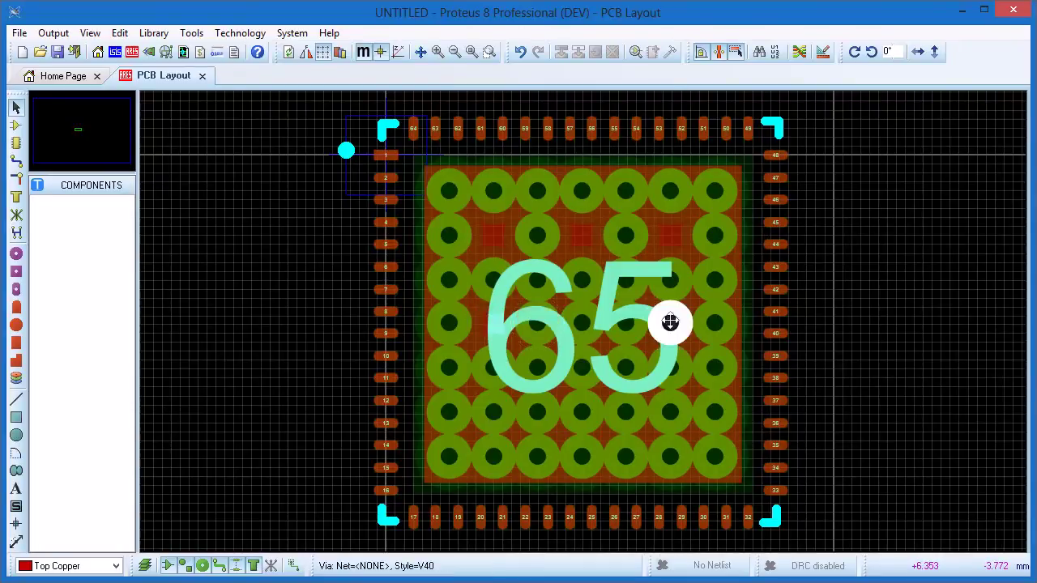
right_click(671, 415)
right_click(670, 414)
right_click(578, 411)
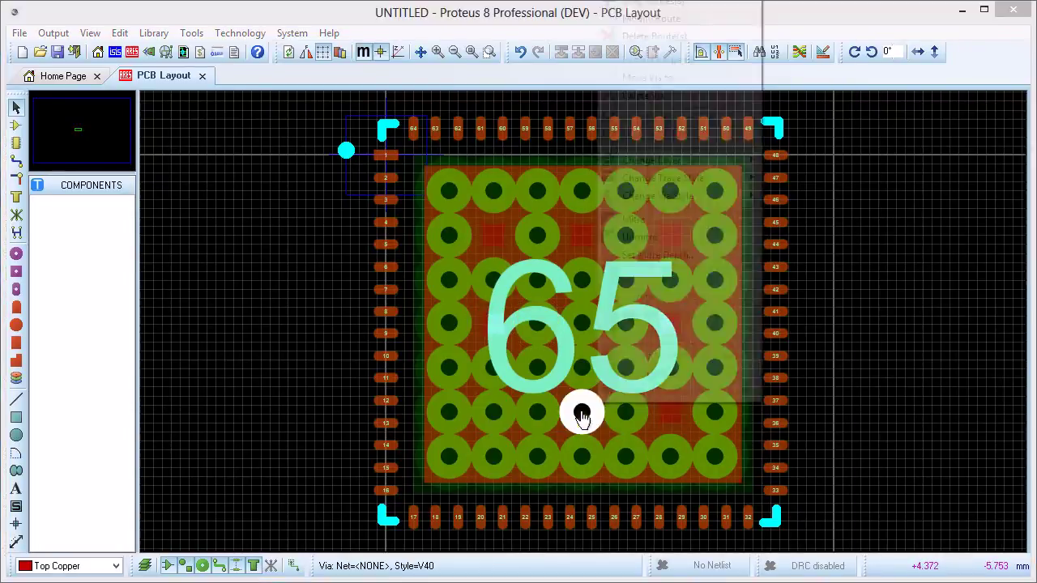
right_click(578, 410)
right_click(493, 414)
right_click(492, 414)
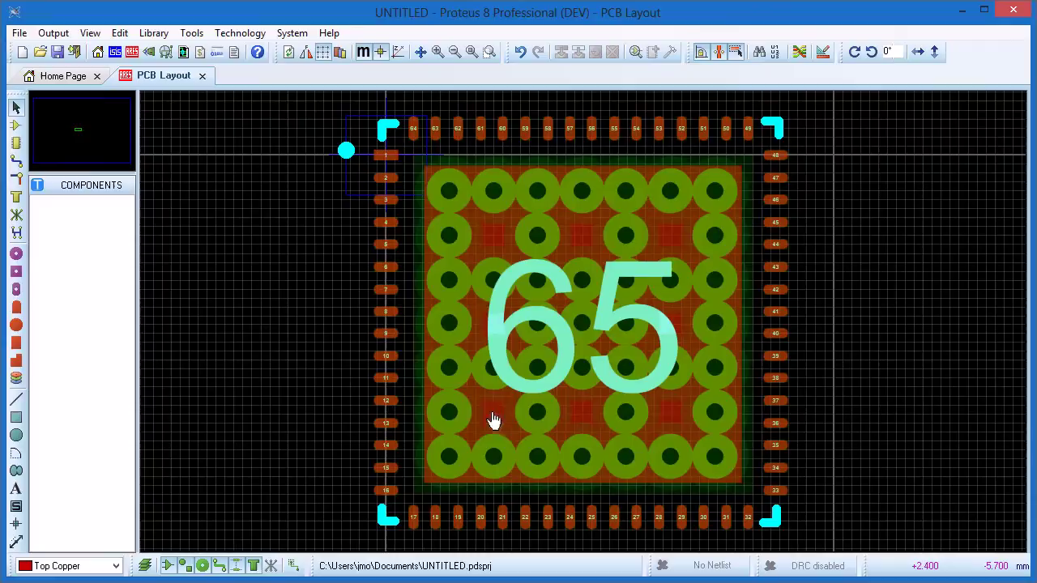
click(221, 566)
click(238, 566)
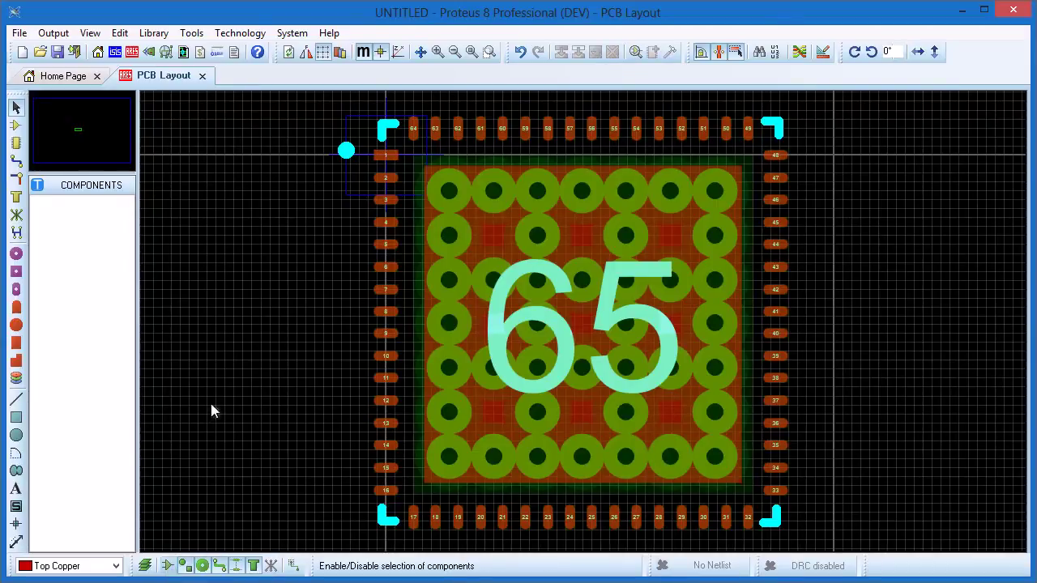
Step: Draw a graphics box on the Top Mask layer around the via gap nearest pad 1, starting at about X 1.9 mm, Y -1.4 mm
click(17, 419)
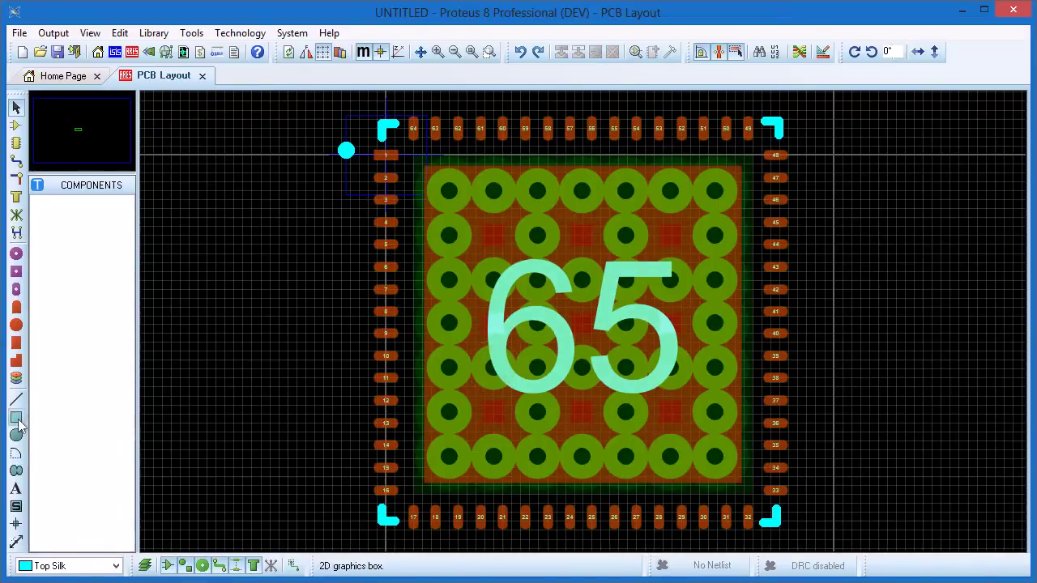
click(18, 421)
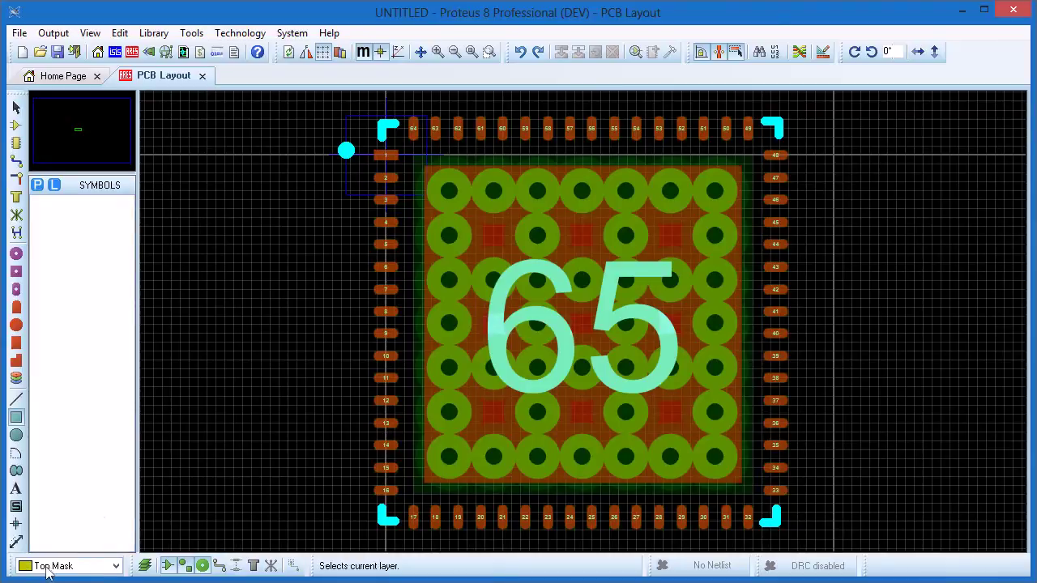
click(47, 571)
click(64, 437)
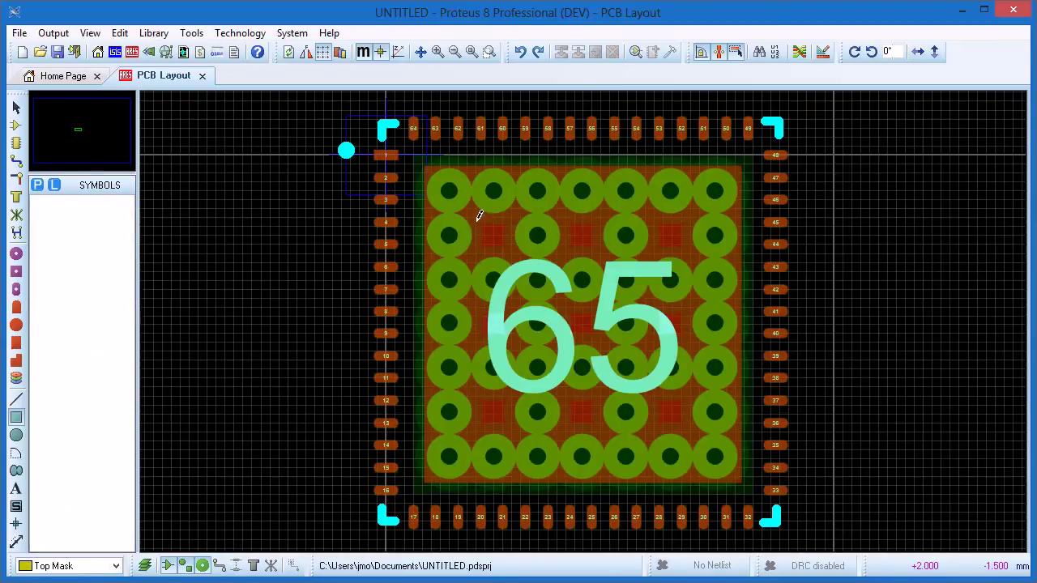
scroll(478, 215, up, 3)
scroll(587, 300, down, 1)
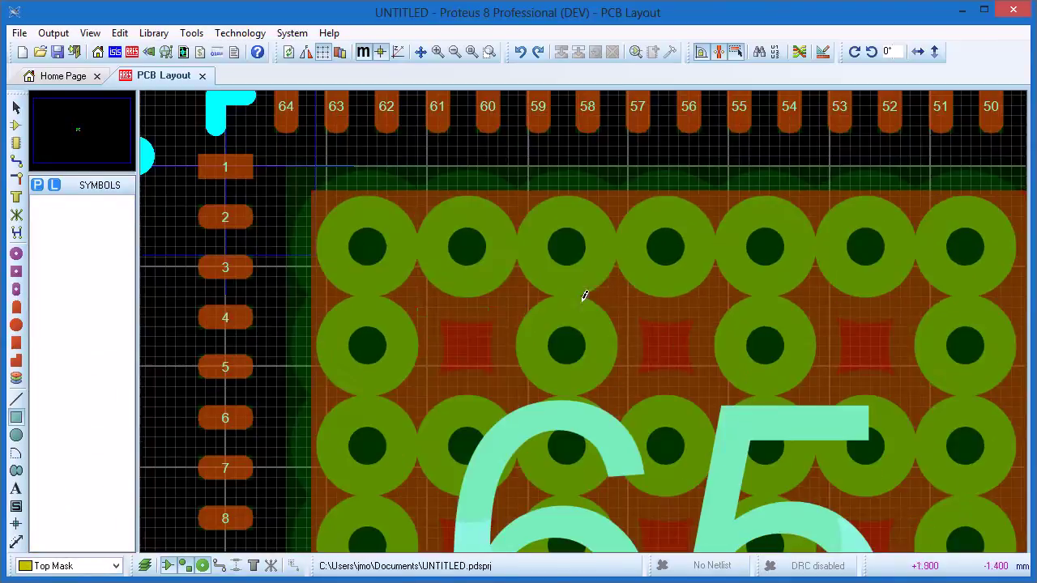
click(417, 306)
click(517, 394)
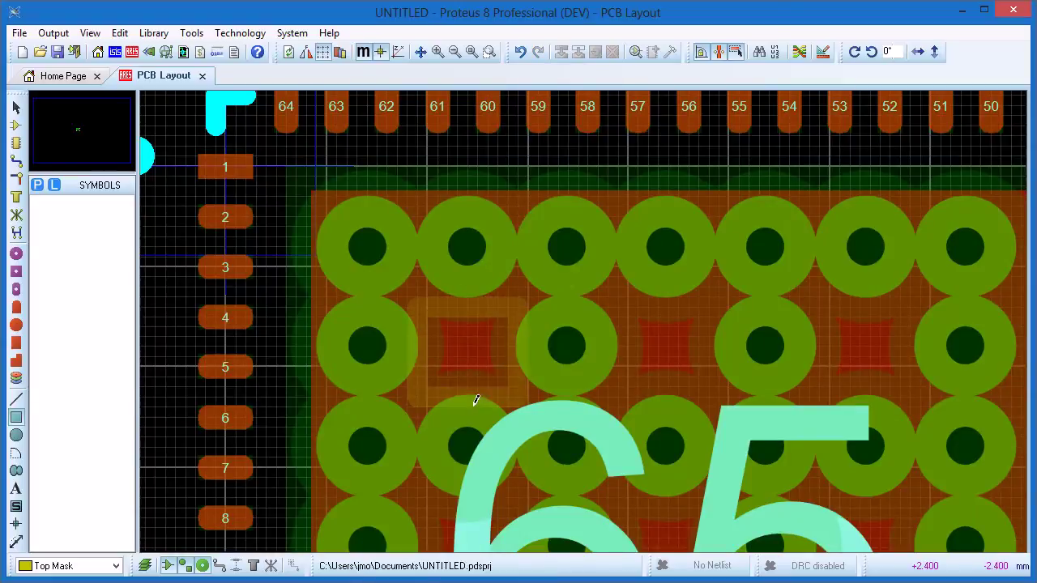
Step: Shrink the Top Mask box along its lower edge and both sides into a square that fits between the neighbouring vias
click(16, 107)
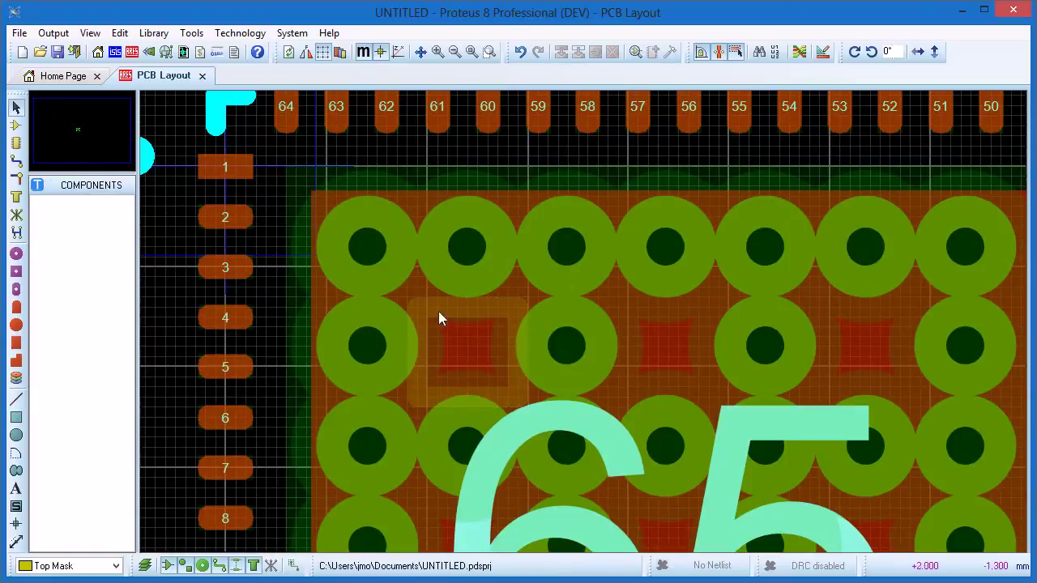
click(467, 388)
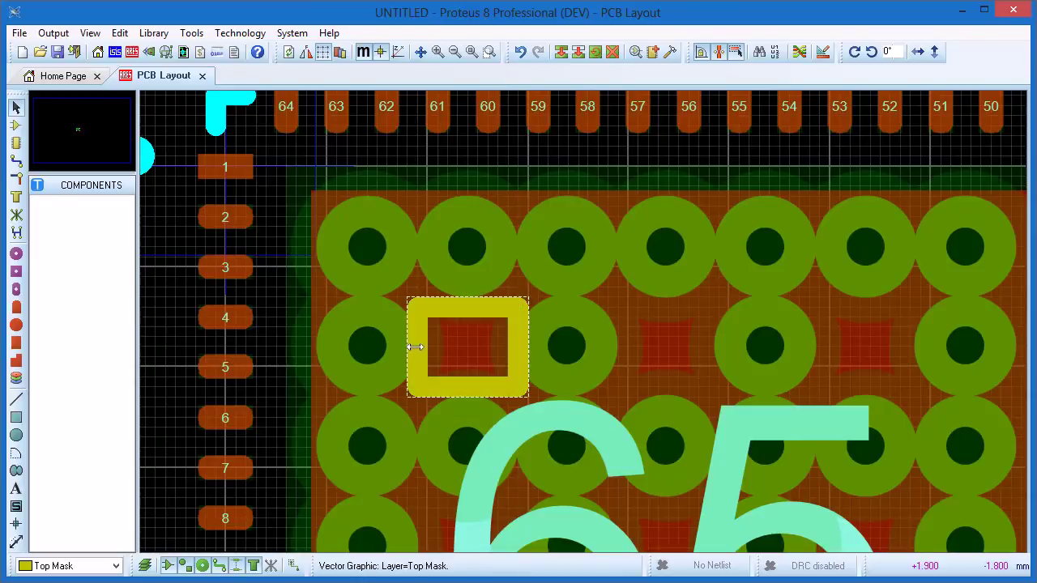
drag(415, 346, 426, 347)
mouse_move(517, 346)
mouse_down()
mouse_move(479, 348)
mouse_move(508, 348)
mouse_up()
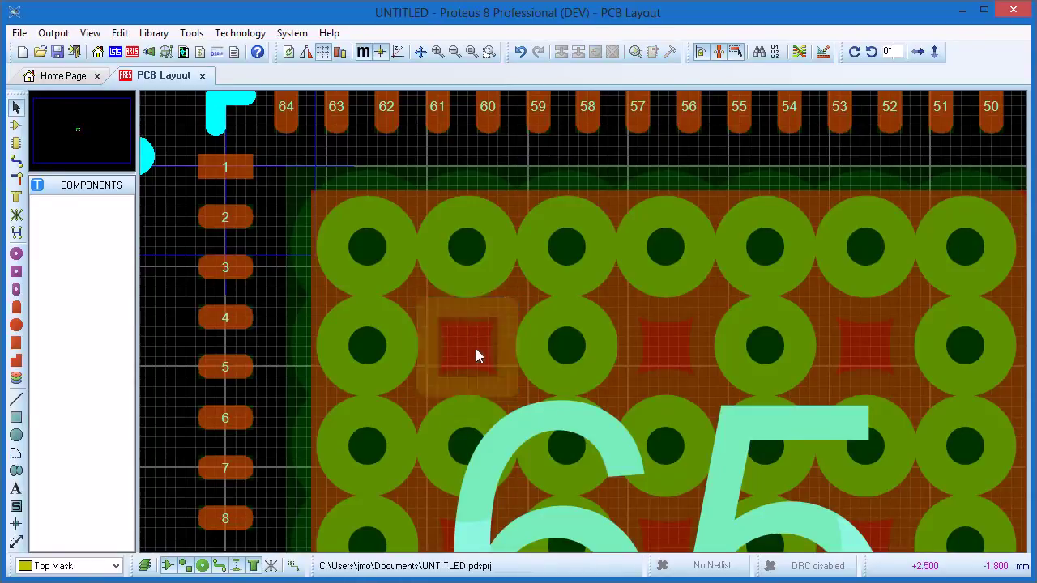
Step: Give the Top Mask box a solid fill in its graphic properties
right_click(480, 391)
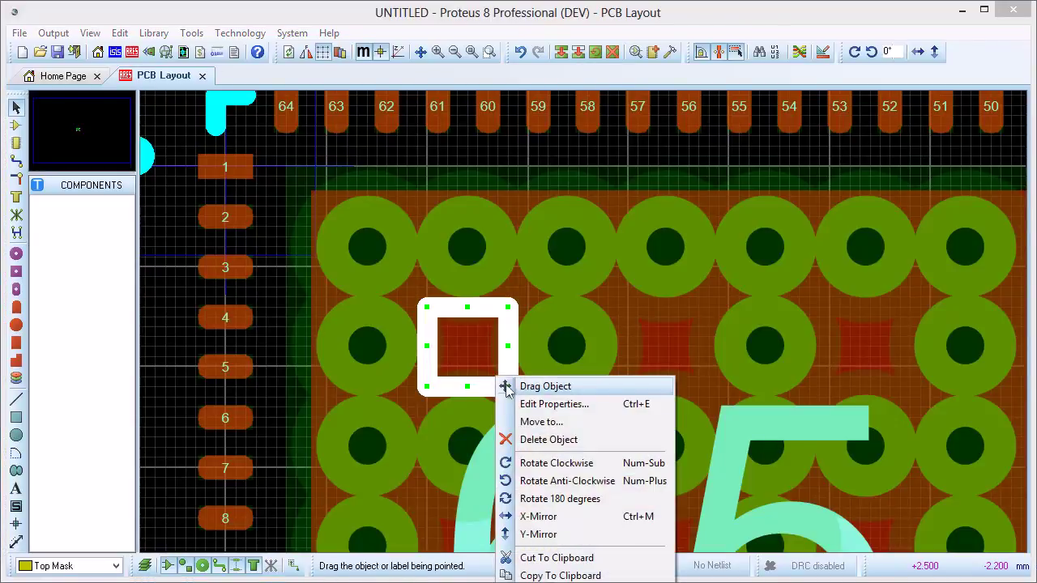
click(514, 403)
click(493, 296)
click(490, 326)
click(458, 327)
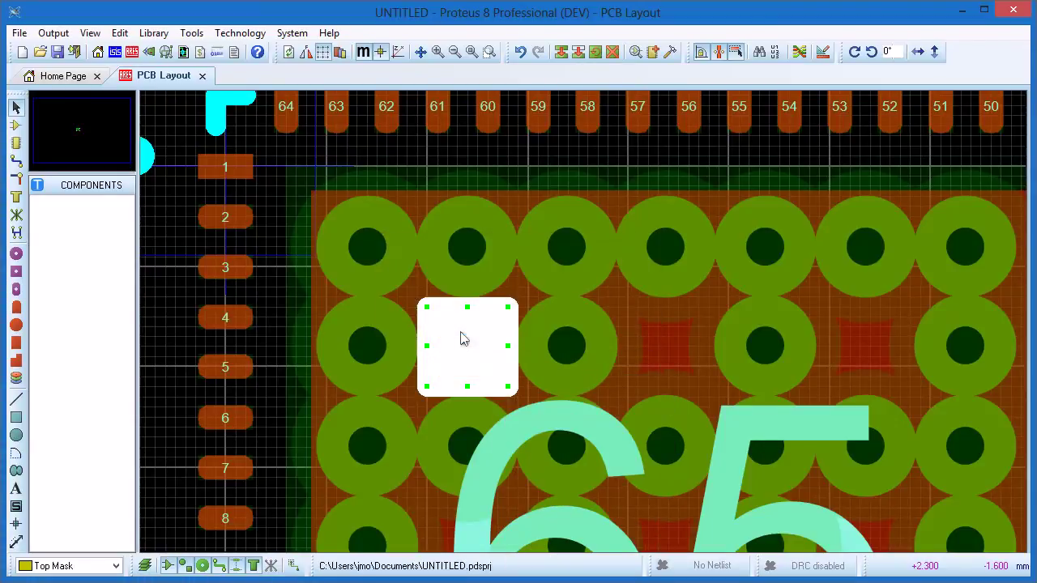
click(466, 374)
click(484, 388)
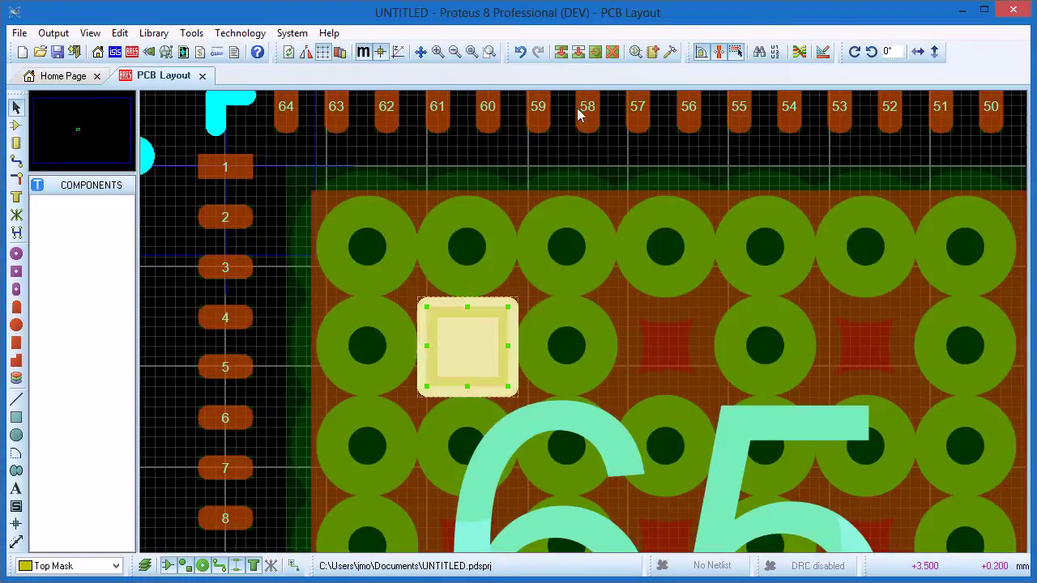
Step: Copy the filled Top Mask square into the other eight via gaps on pad 65
click(561, 59)
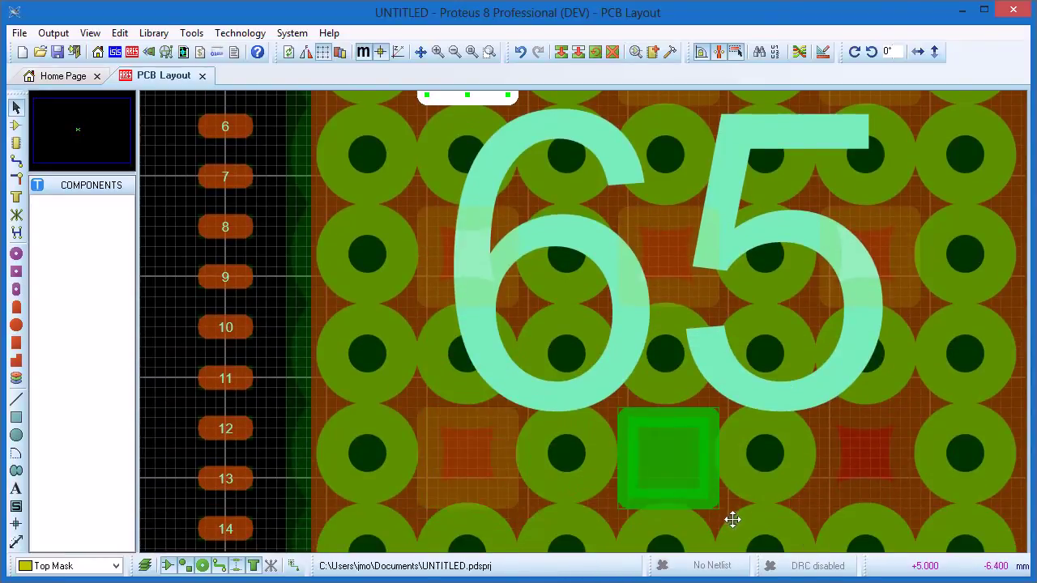
right_click(187, 432)
scroll(586, 425, down, 1)
scroll(567, 429, down, 1)
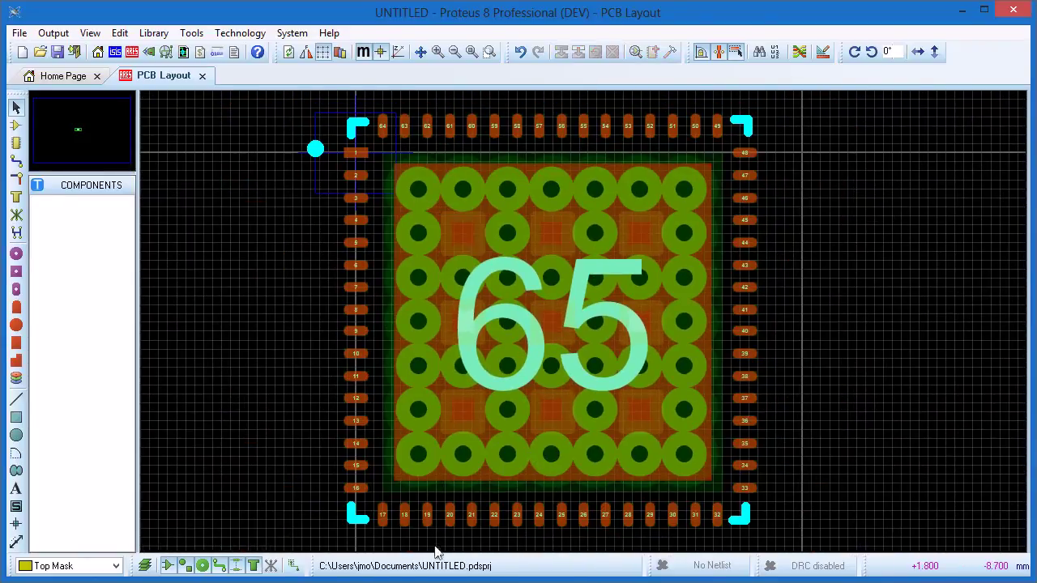
Step: Inspect the resist and paste areas by raising the solder resist opacity to near maximum in the display settings, and lower it again
click(435, 570)
drag(593, 45, 271, 60)
click(124, 87)
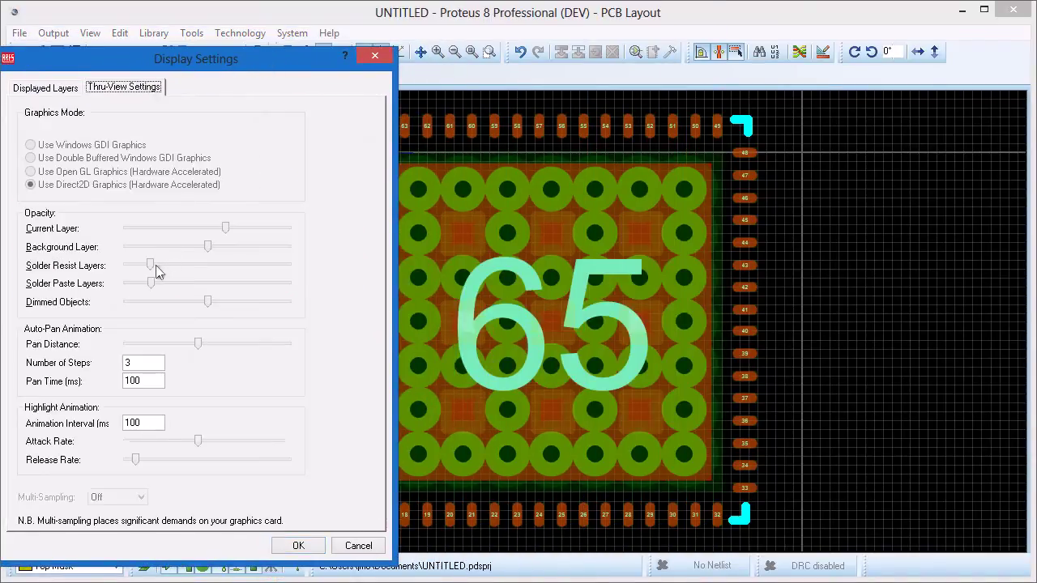
drag(150, 265, 287, 268)
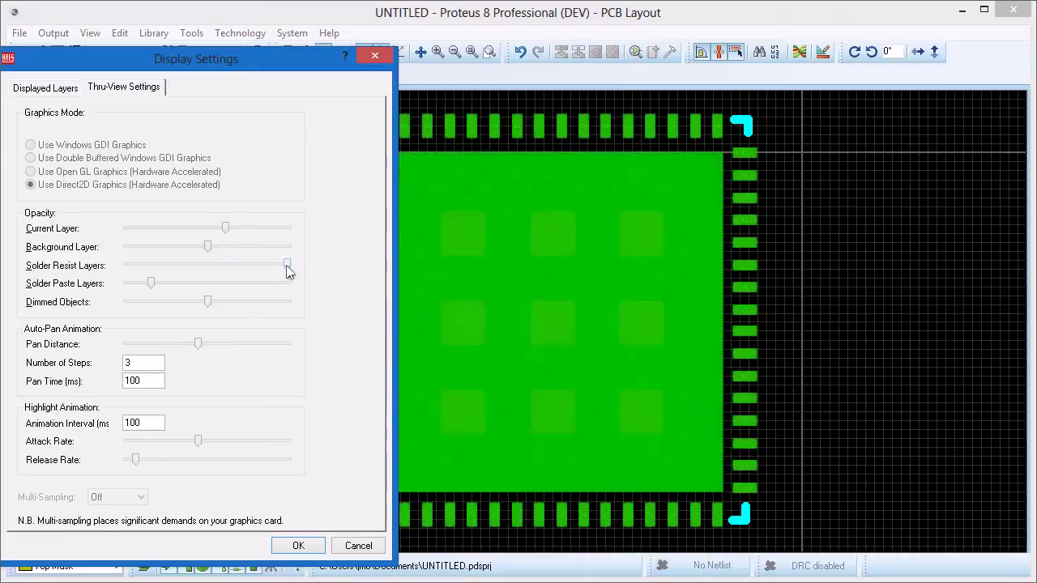
mouse_move(156, 283)
mouse_down()
mouse_move(290, 288)
mouse_move(165, 291)
mouse_up()
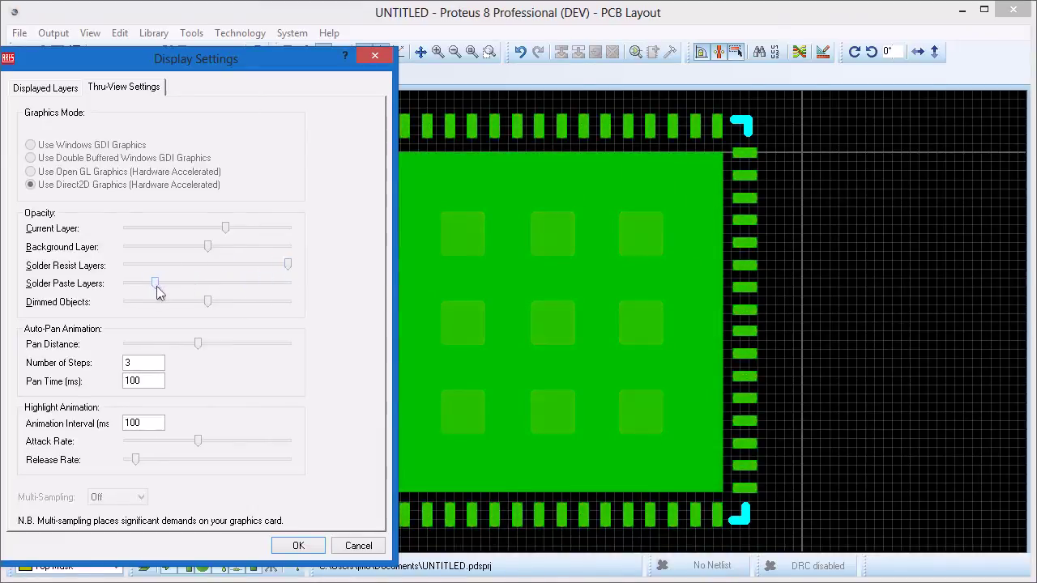
drag(186, 263, 152, 271)
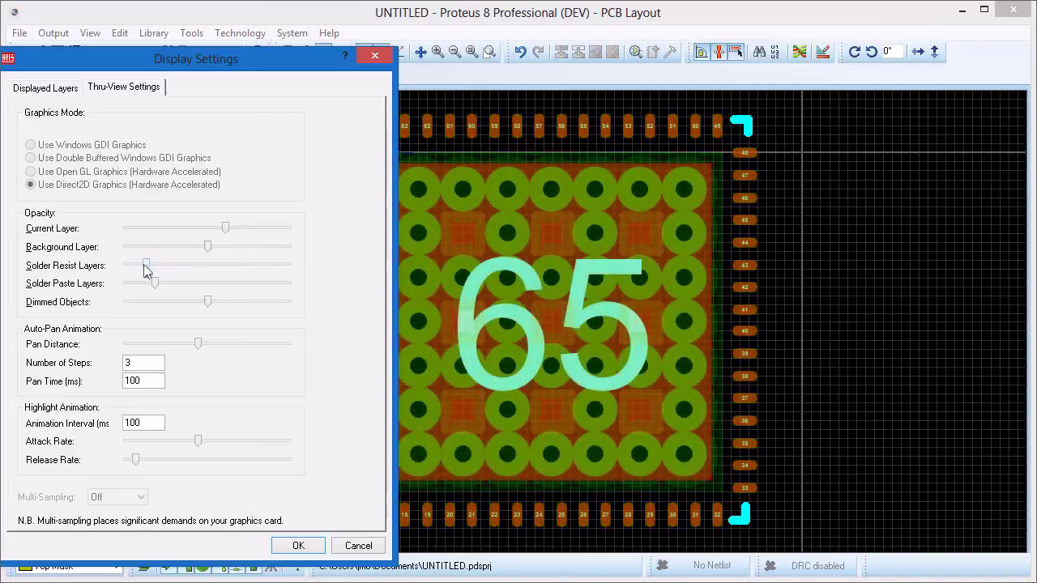
click(315, 541)
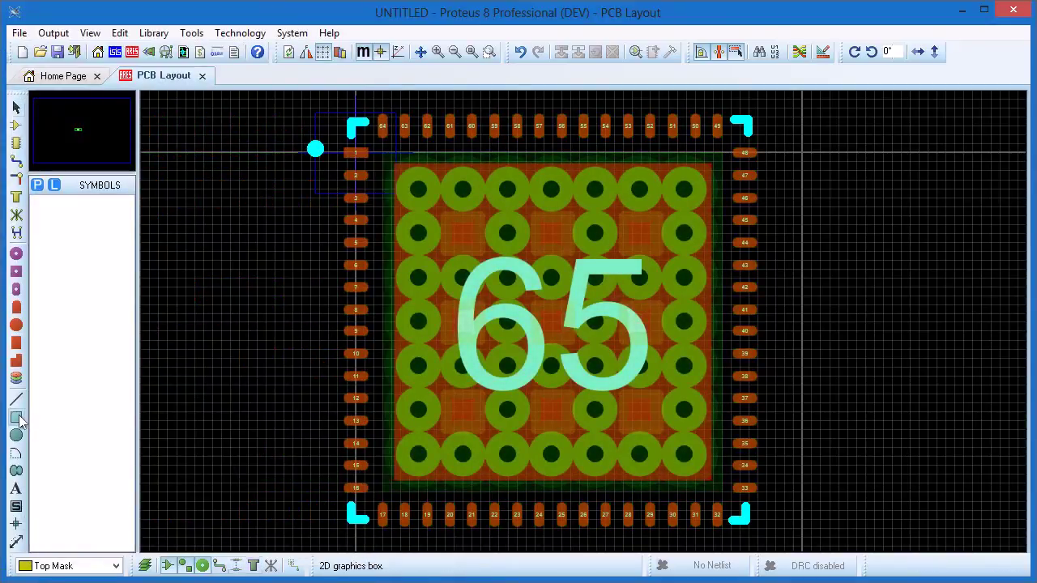
Step: Draw a Board Edge rectangle around the whole footprint and preview the board in the 3D Visualizer
click(118, 566)
click(56, 550)
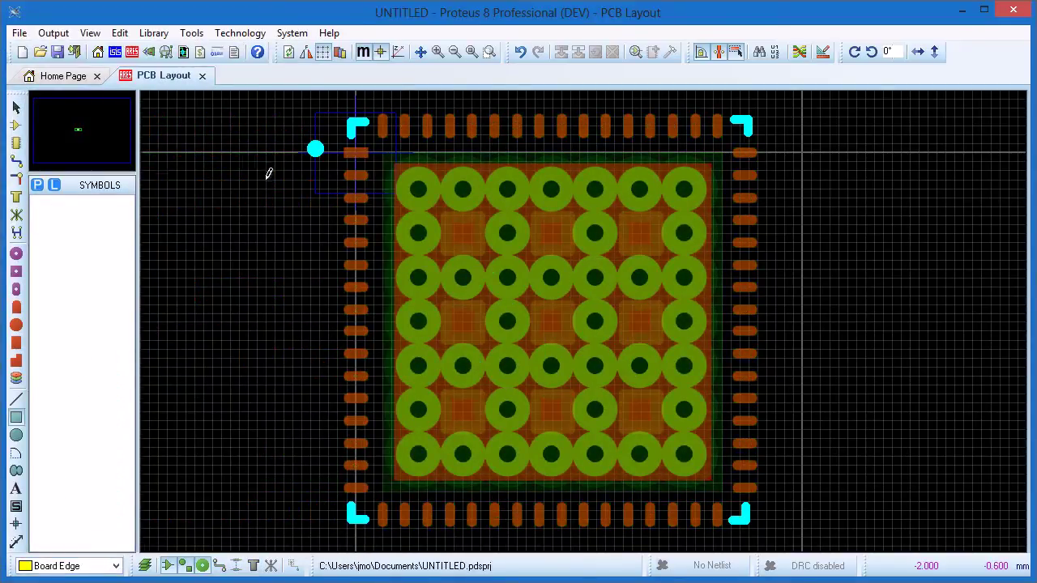
key(F7)
drag(322, 139, 835, 511)
click(149, 52)
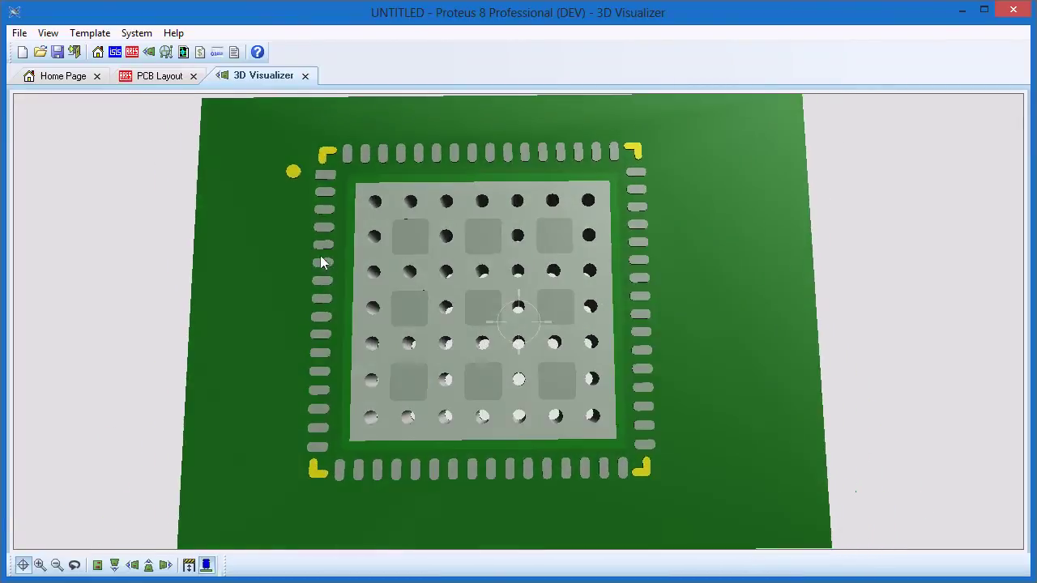
click(304, 75)
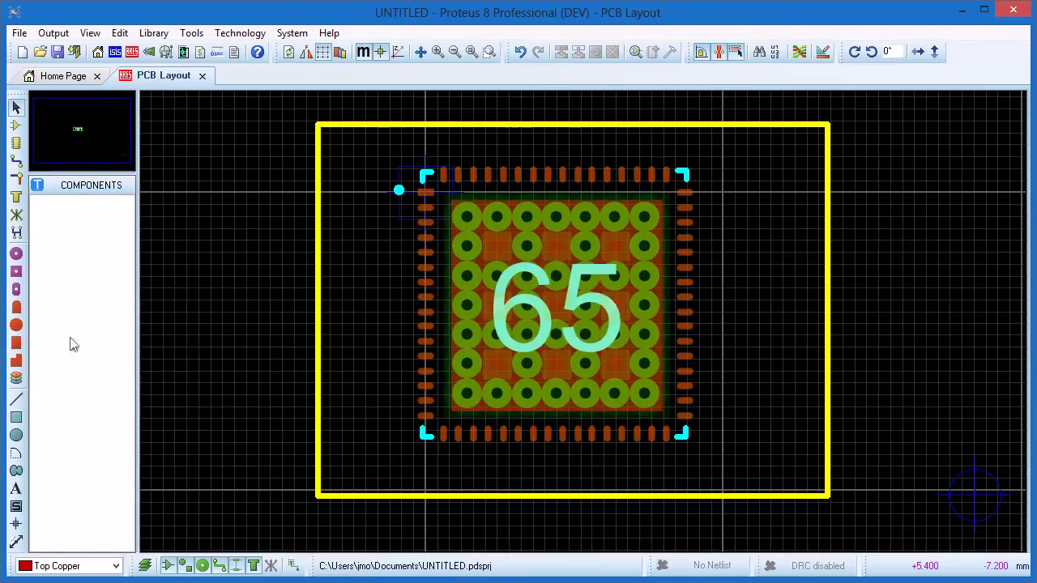
Step: Place an ORIGIN marker on the Top Silk layer at the centre of pad 65
click(15, 523)
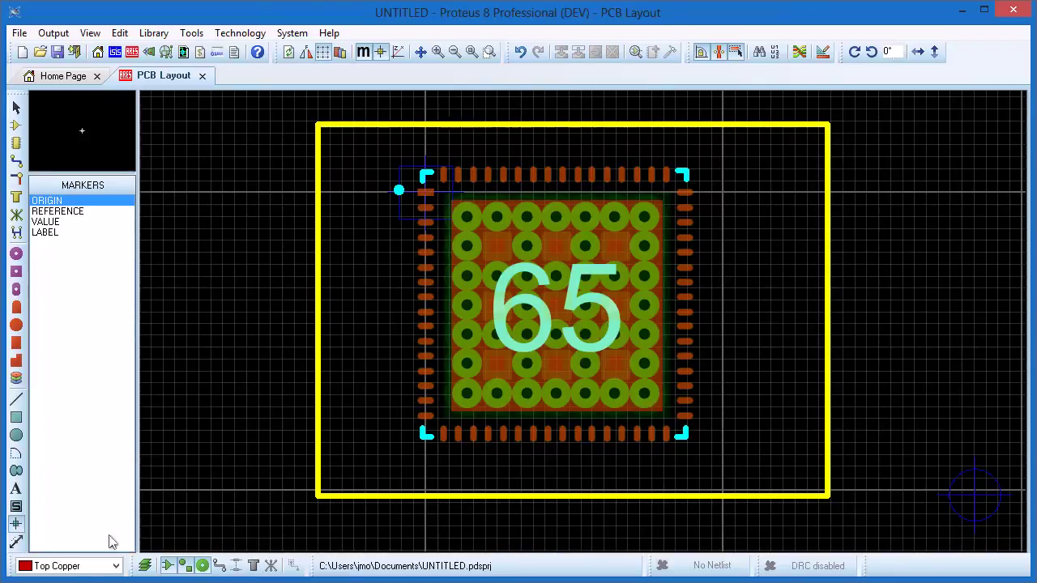
click(115, 566)
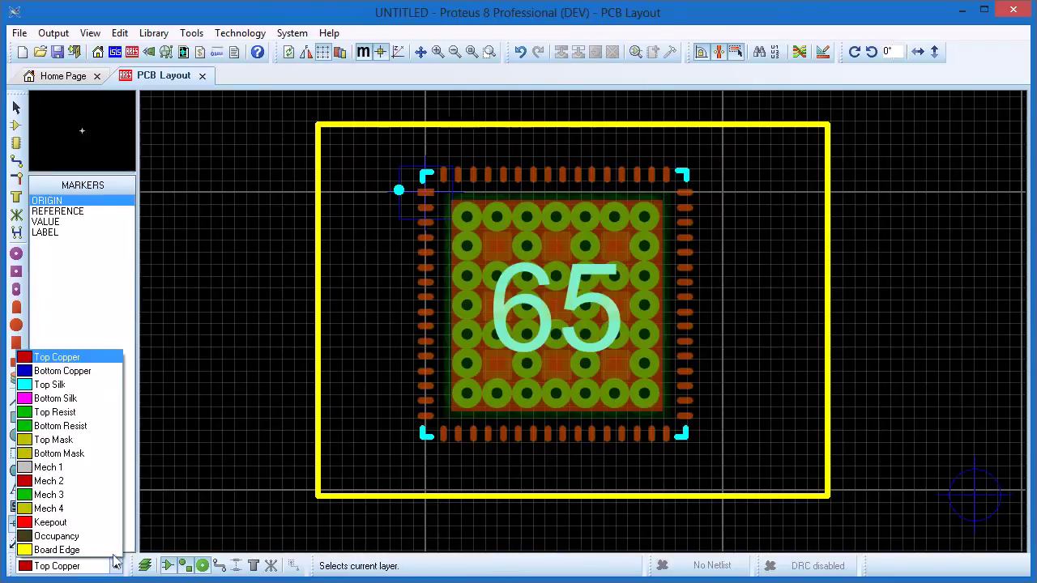
click(57, 386)
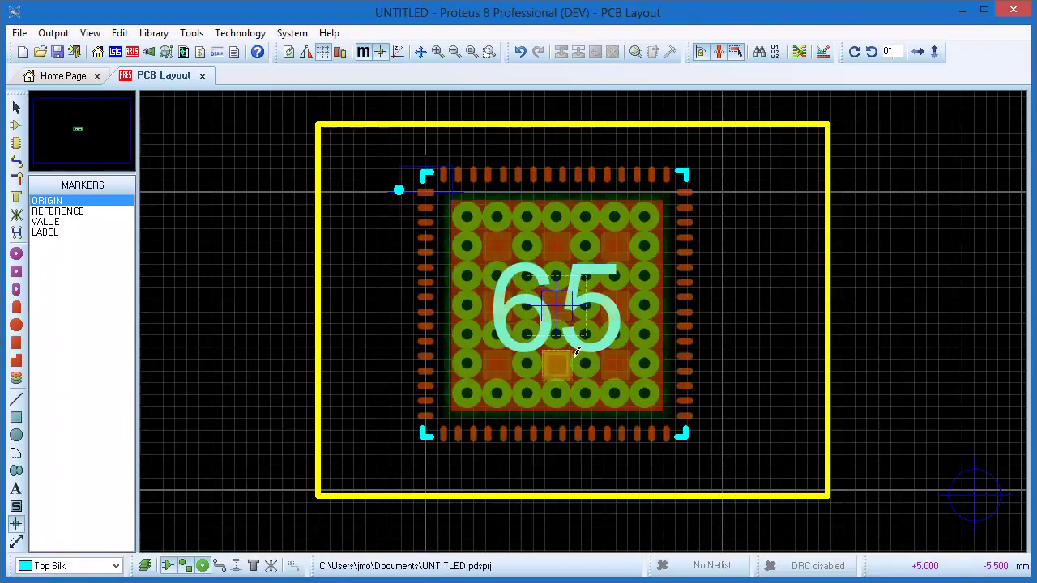
Step: Reset the coordinates to the global origin and start making a package from the whole footprint, leaving out the board edge
click(443, 175)
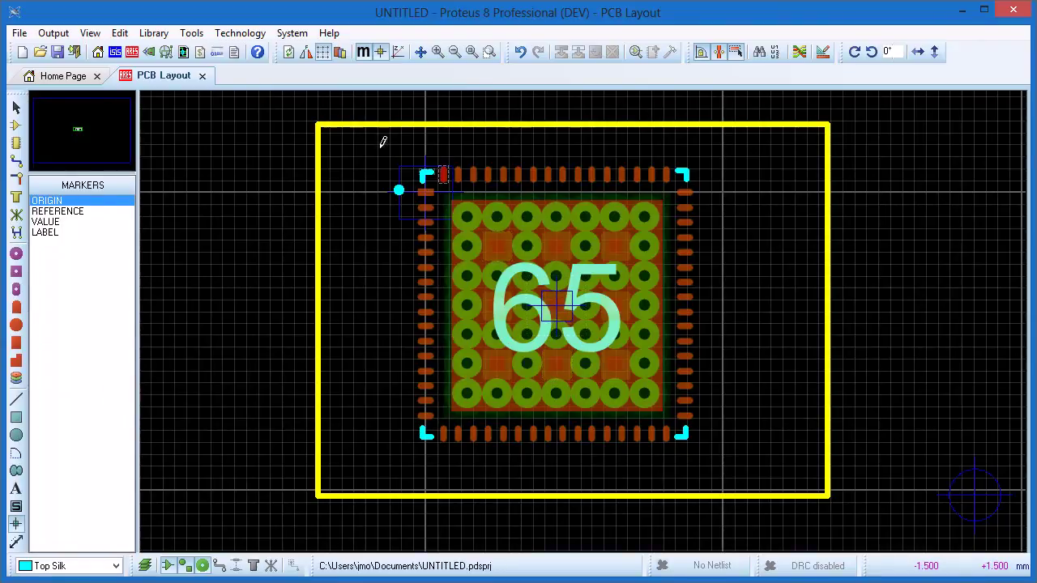
key(o)
click(15, 106)
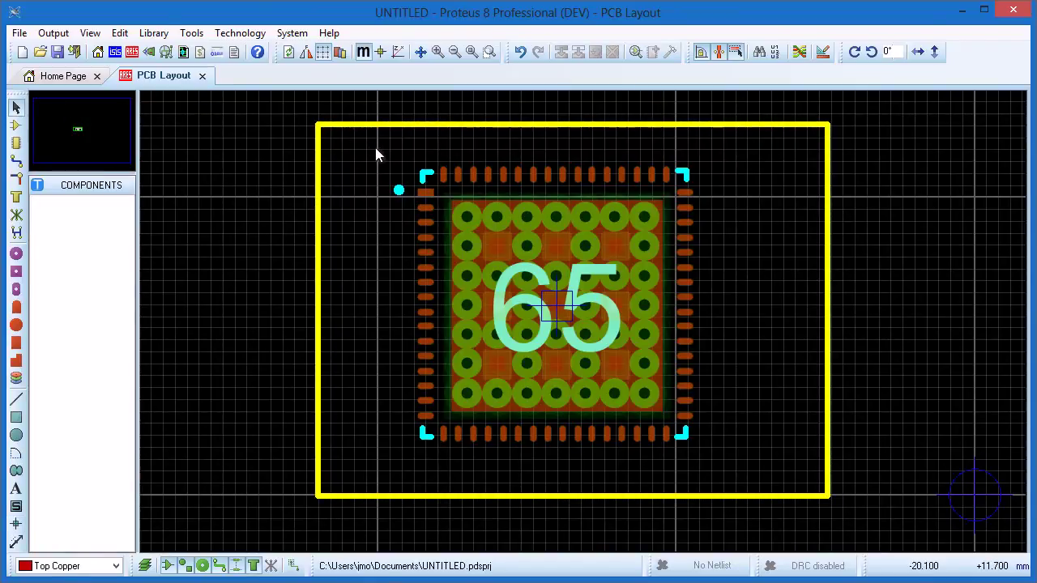
drag(375, 147, 745, 468)
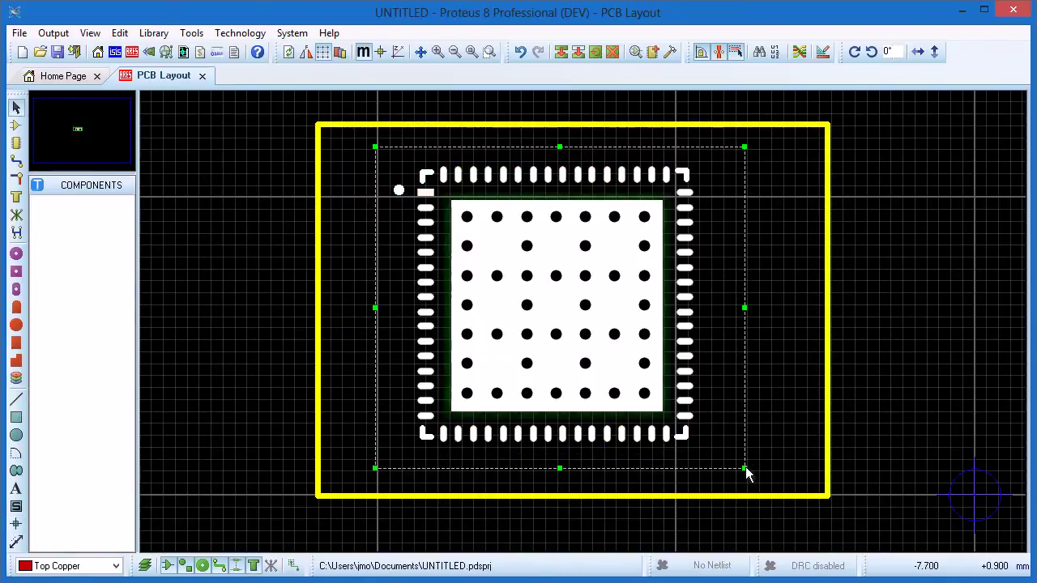
right_click(552, 248)
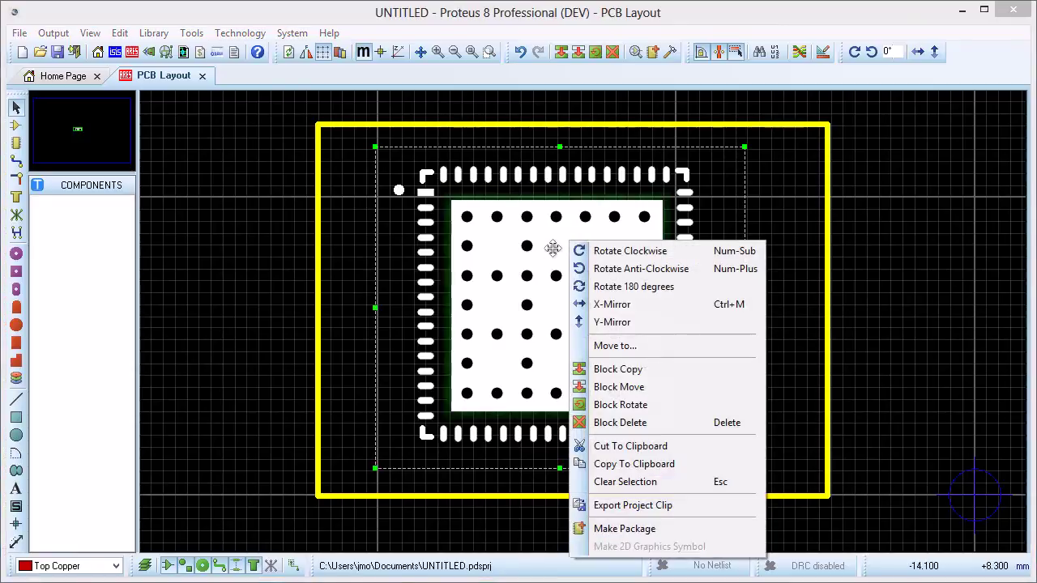
click(616, 531)
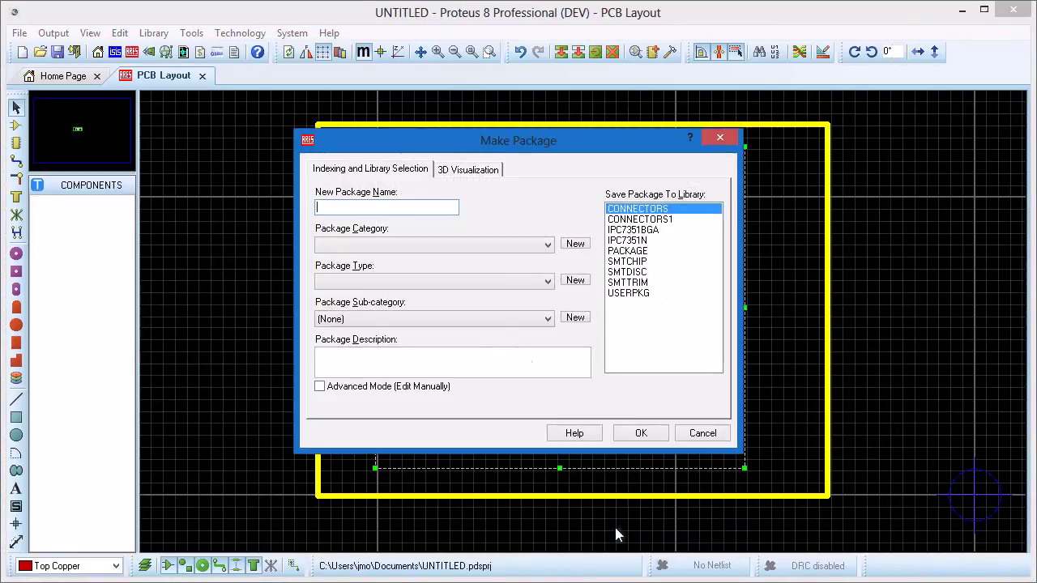
Step: Name the package QFN65-STITCHED, with category Miscellaneous, type Surface Mount, a description beginning "Test QFN with stipled pasted" and library USERPKG
text(QFN65-ST)
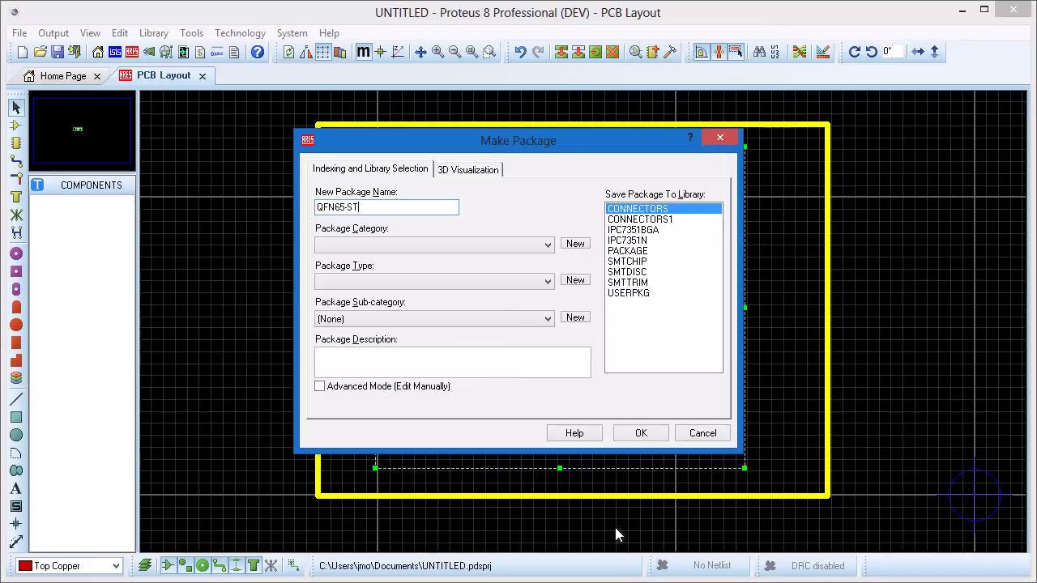
text(ITCHED)
click(549, 249)
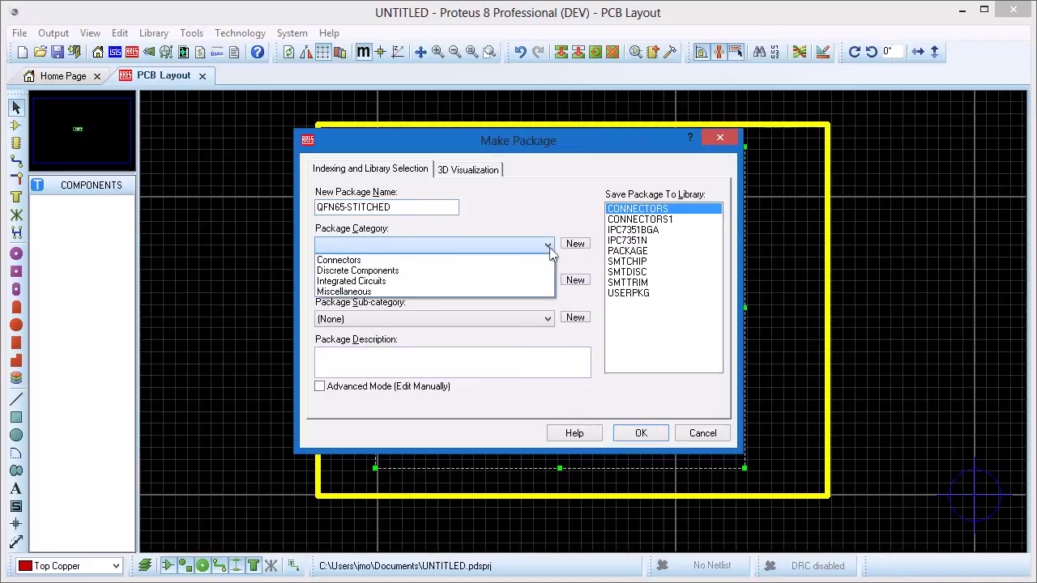
click(545, 291)
click(547, 284)
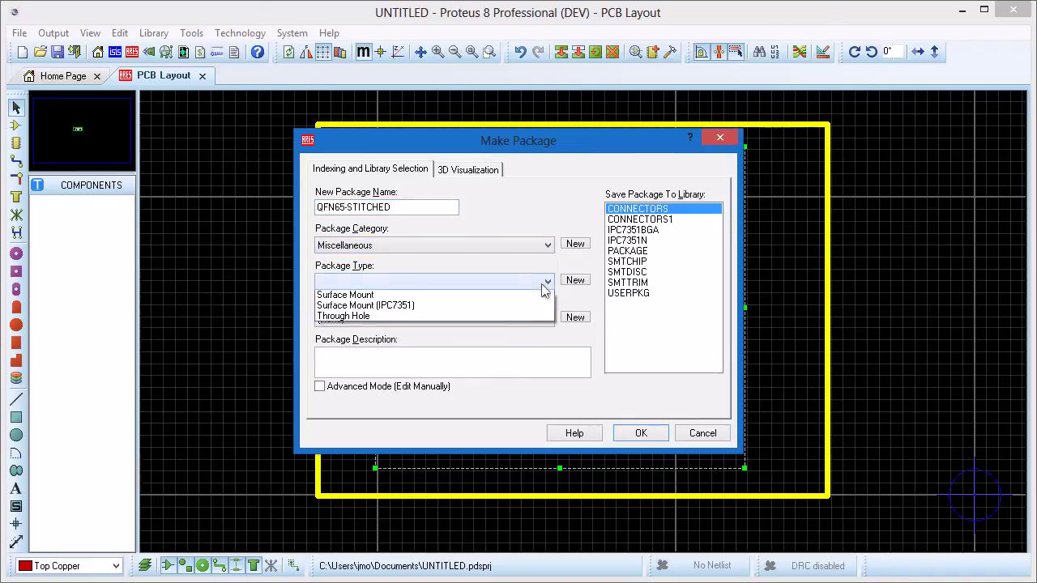
click(544, 298)
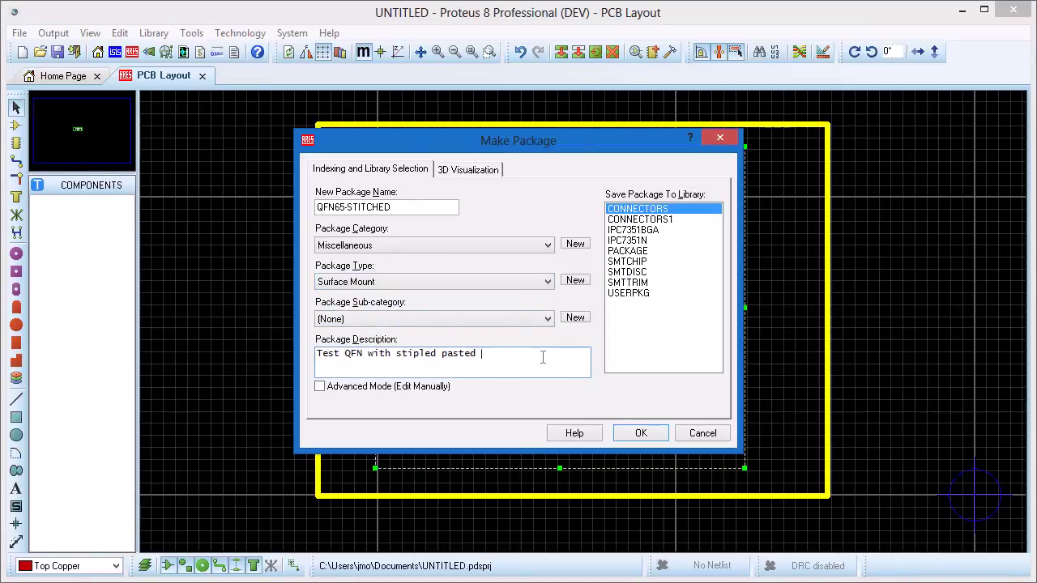
click(628, 294)
Step: Create the package with 3D parameters TYPE=CUBOID, COLOUR=(75,75,75), X=0mm, Y=0mm, MINHEIGHT=0.100mm, MAXHEIGHT=0.900mm, SX=9.0mm, SY=9.0mm, PINTYPE=CUBOID, PINMAX=0.1mm, and clear the selection
click(466, 171)
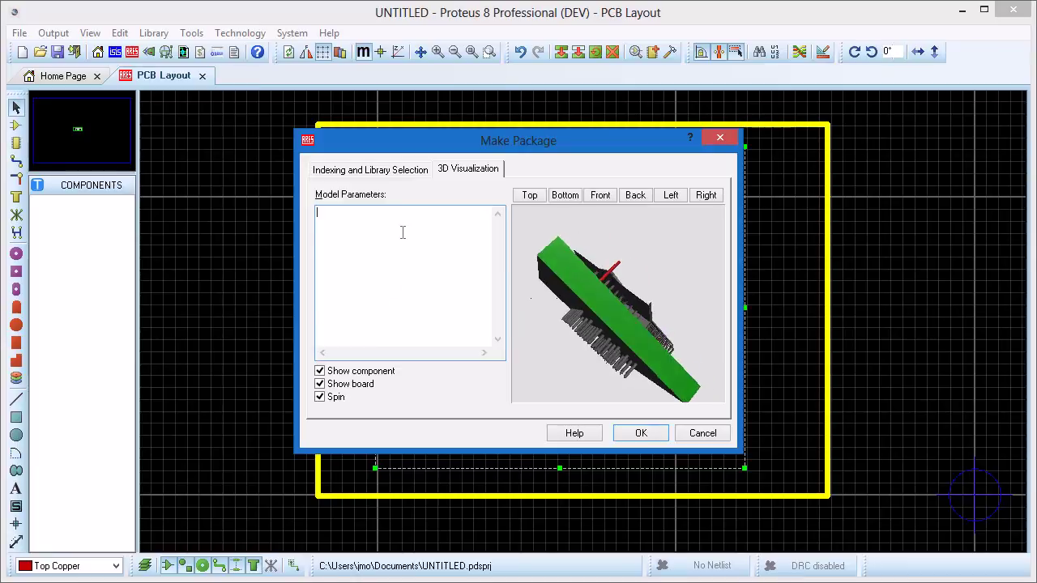
text(TYPE=CUBOID COLOUR=(75,75,75) X=0mm Y=0mm MINHEIGHT=0.100mm MAXHEIGHT=0.900mm SX=9.0mm SY=9.0mm PINTYPE=CUBOID PINMAX=0.1mm)
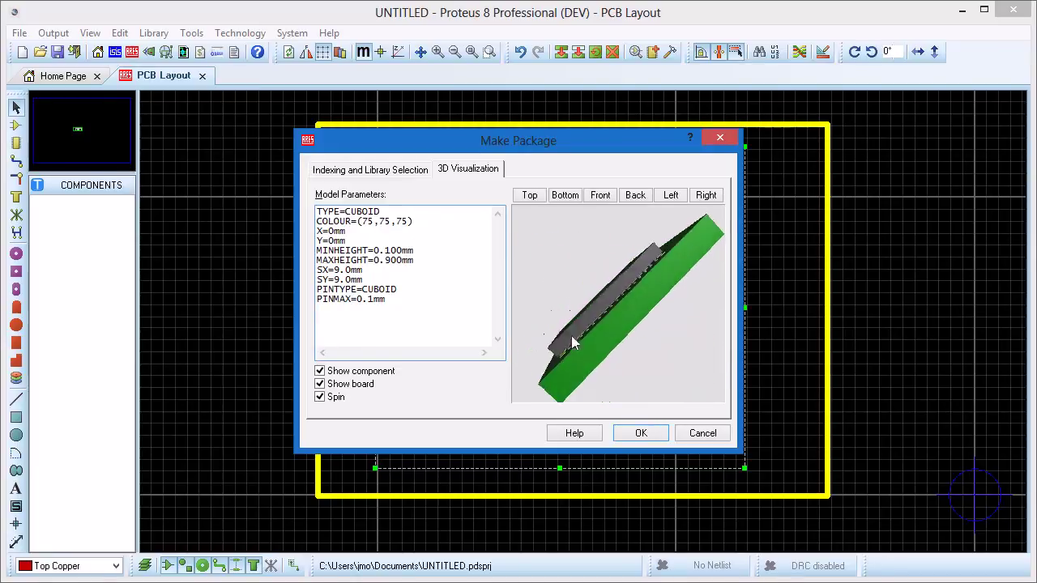
click(639, 433)
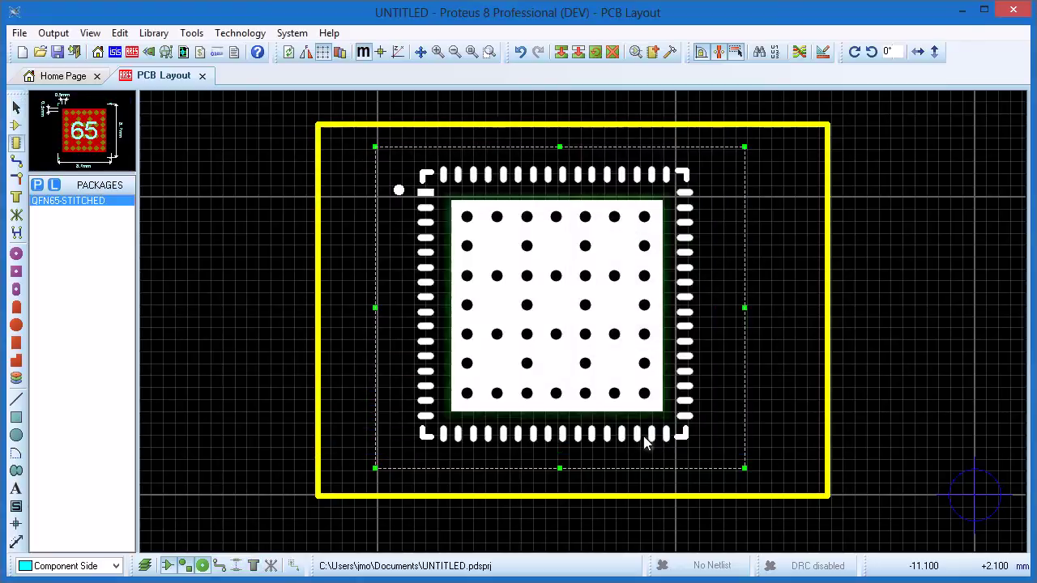
click(774, 409)
Step: Widen the board edge rectangle to the left of the footprint and select the QFN65-STITCHED package for placement
scroll(773, 409, down, 1)
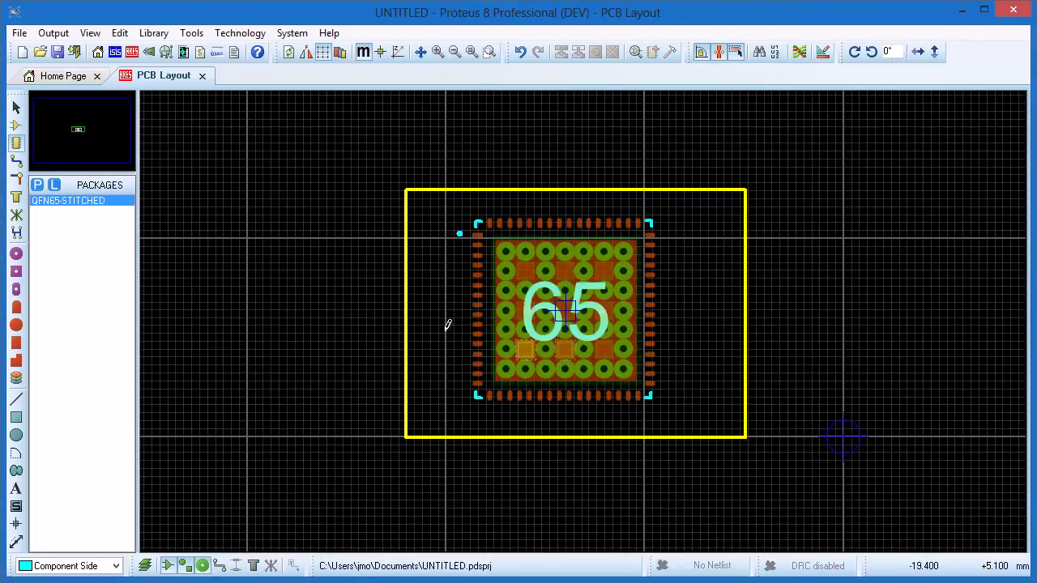
click(404, 318)
drag(405, 321, 165, 290)
click(66, 202)
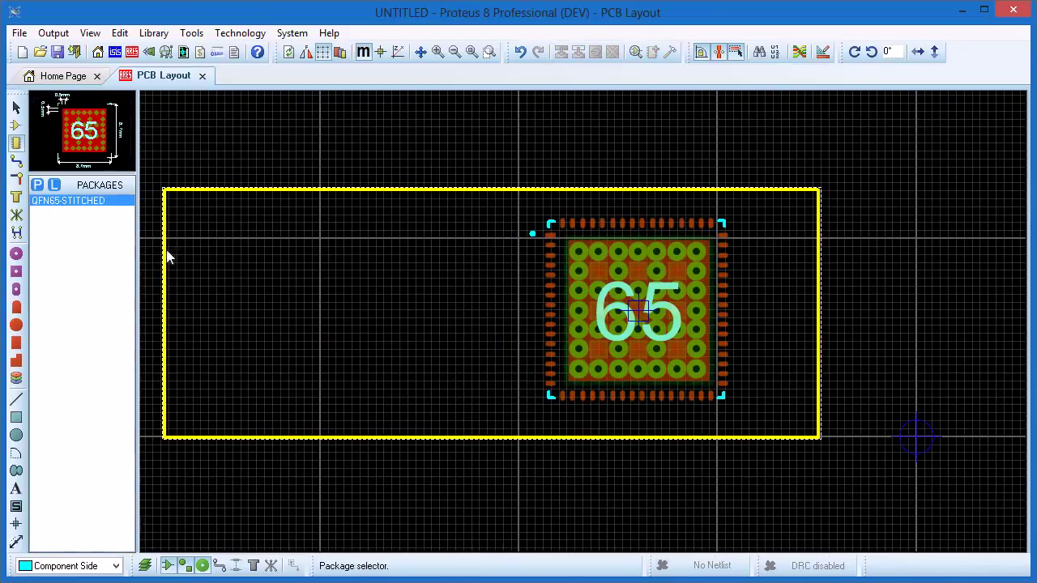